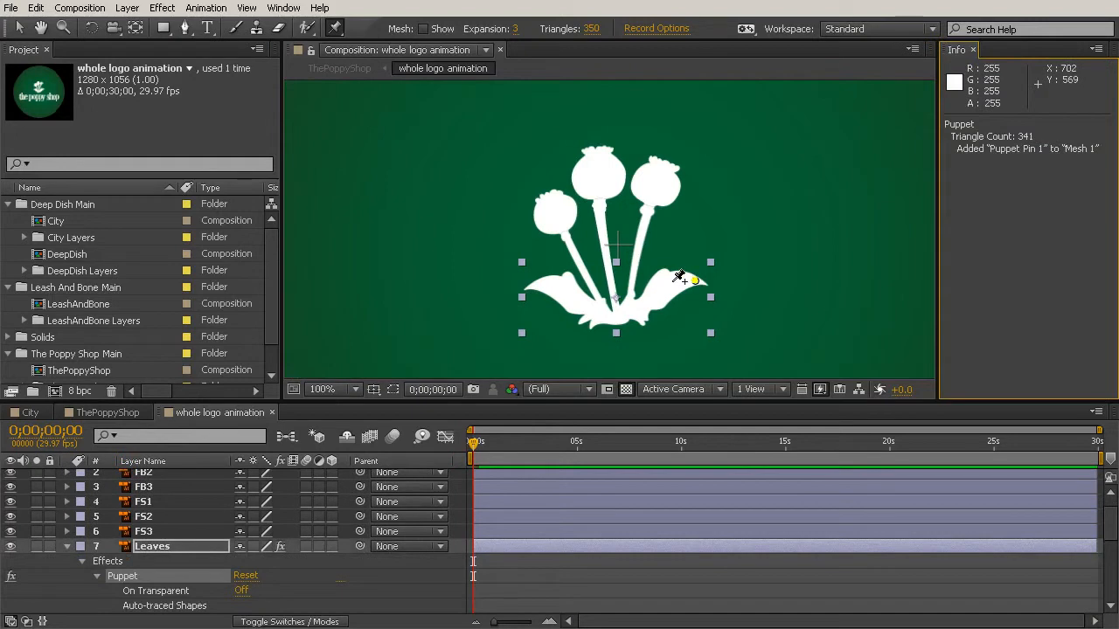
- Add three more puppet pins along the right leaf toward its base, plus one near the left leaf's tip
left_click(675, 281)
left_click(656, 291)
left_click(632, 308)
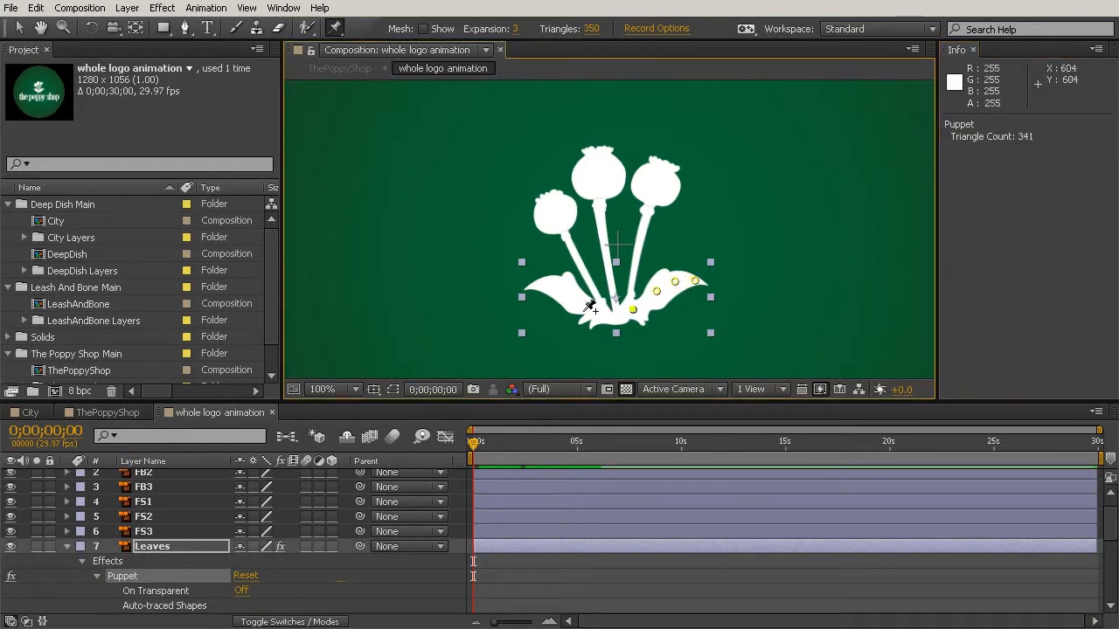
left_click(538, 286)
left_click(555, 291)
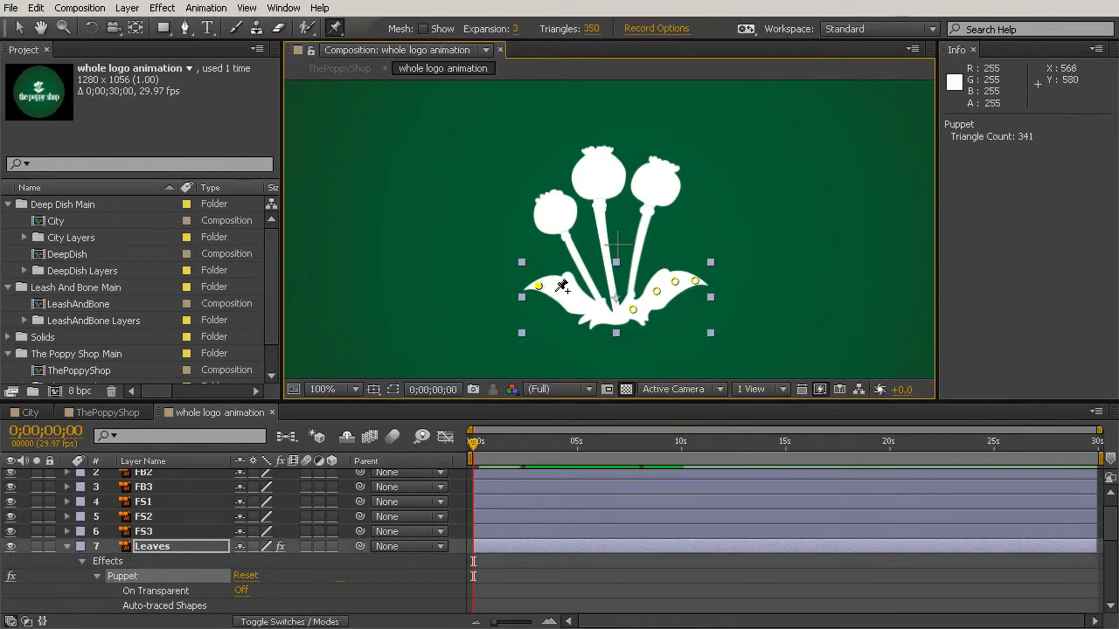
left_click(574, 298)
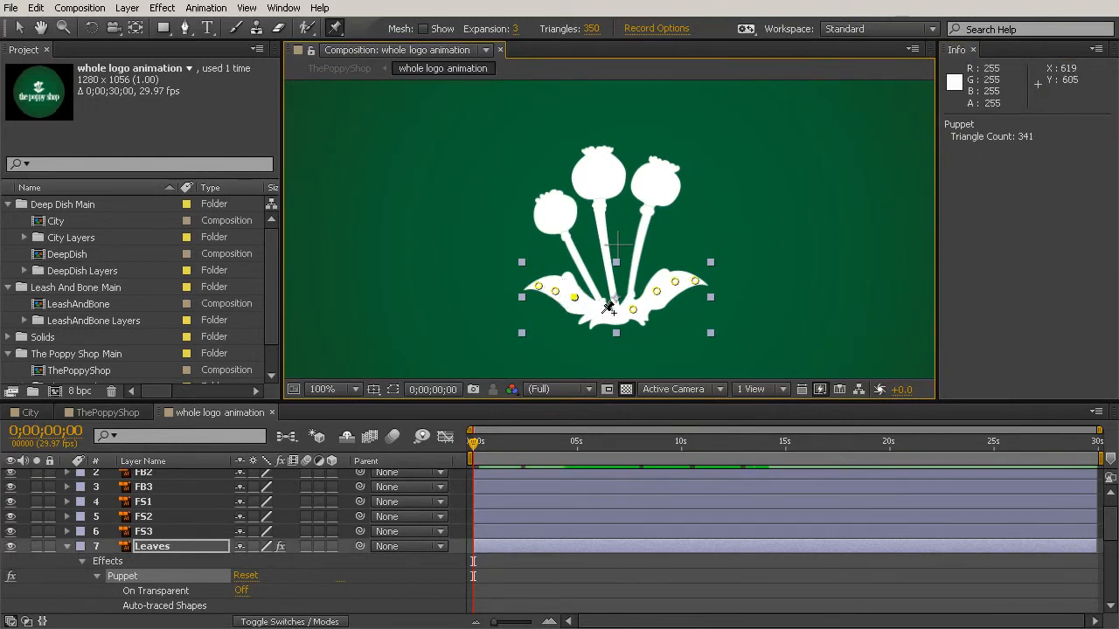
left_click(600, 313)
left_click(617, 316)
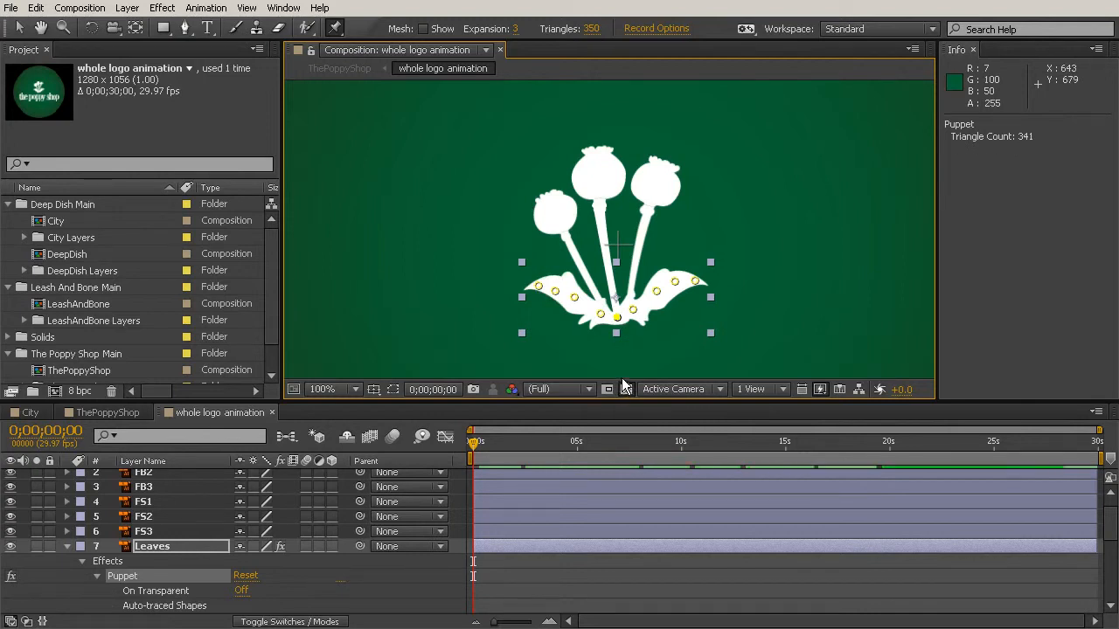
key("ctrl+z")
key("ctrl+z")
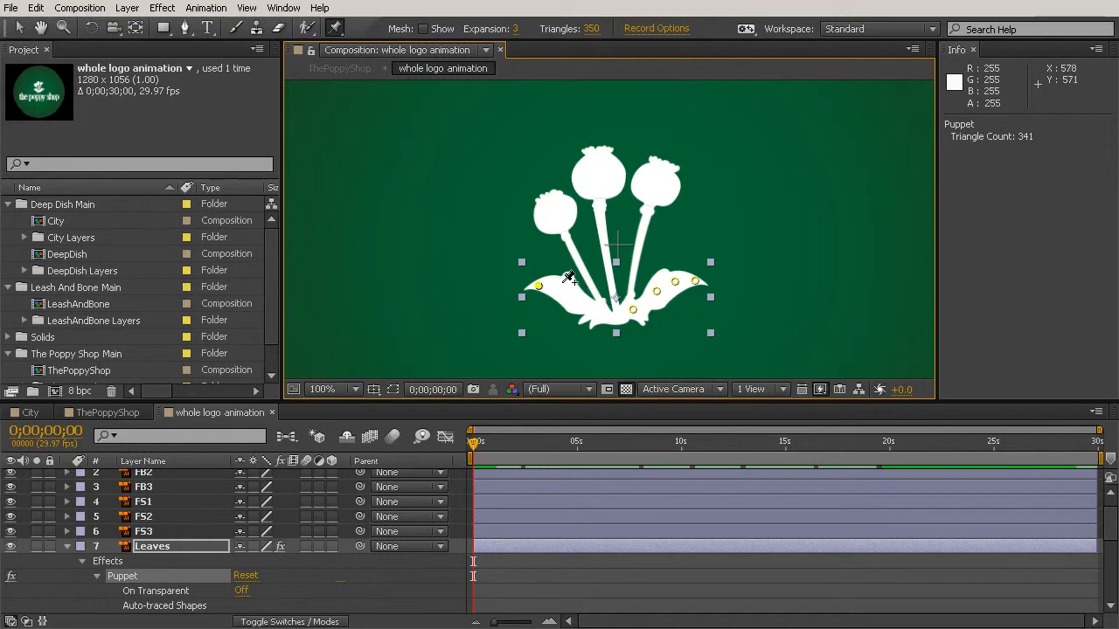
- Add three puppet pins along the left leaf toward its base and one at the centre where the leaves meet
left_click(558, 282)
left_click(571, 299)
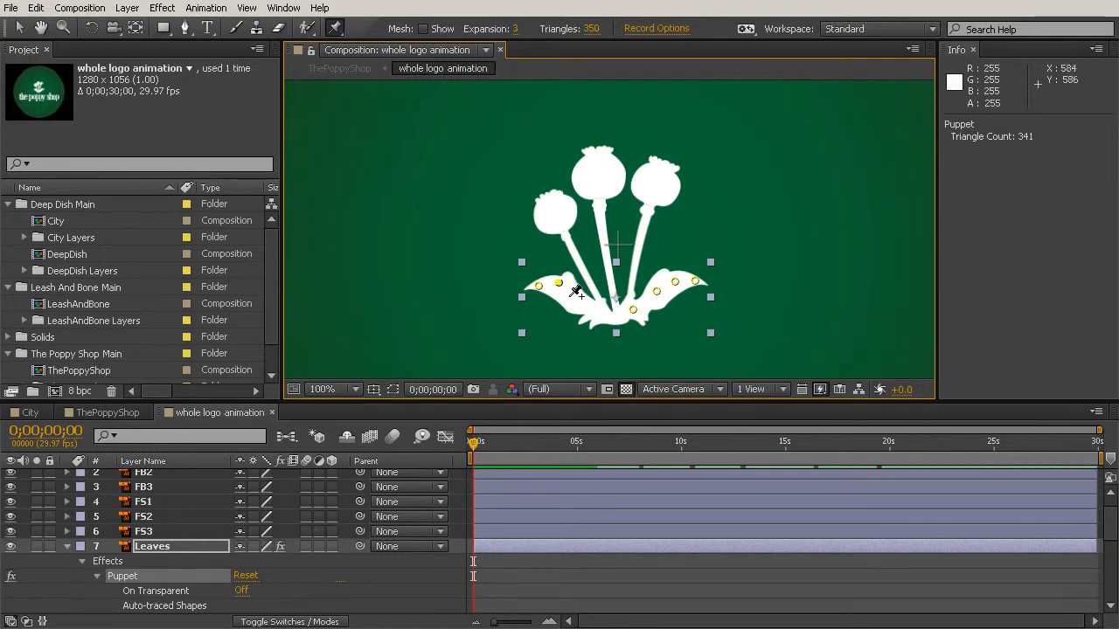
left_click(592, 311)
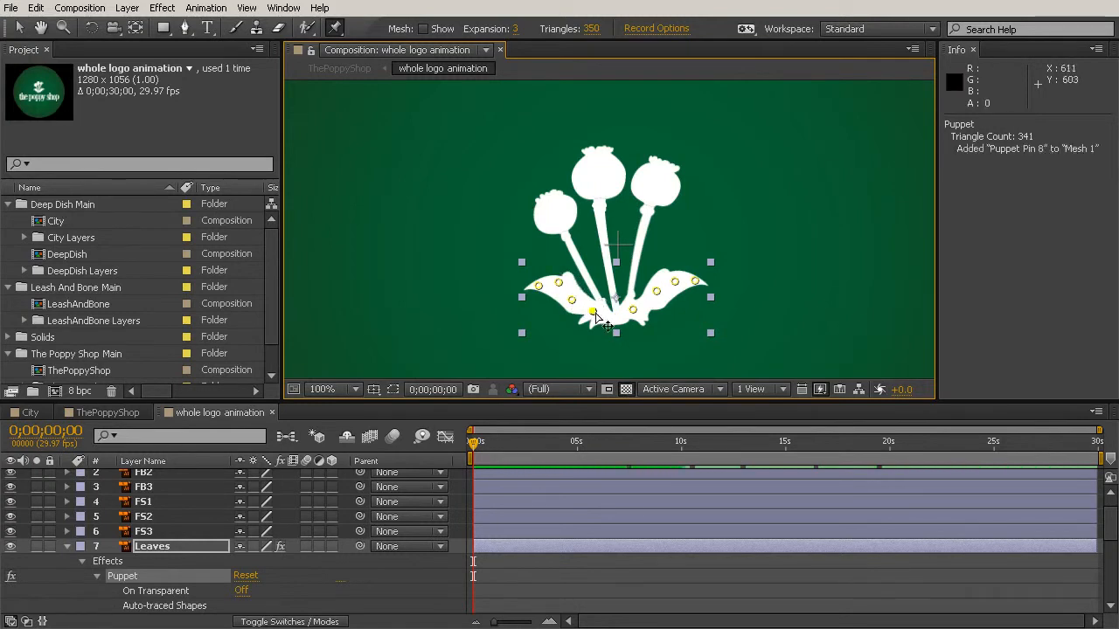
left_click(616, 318)
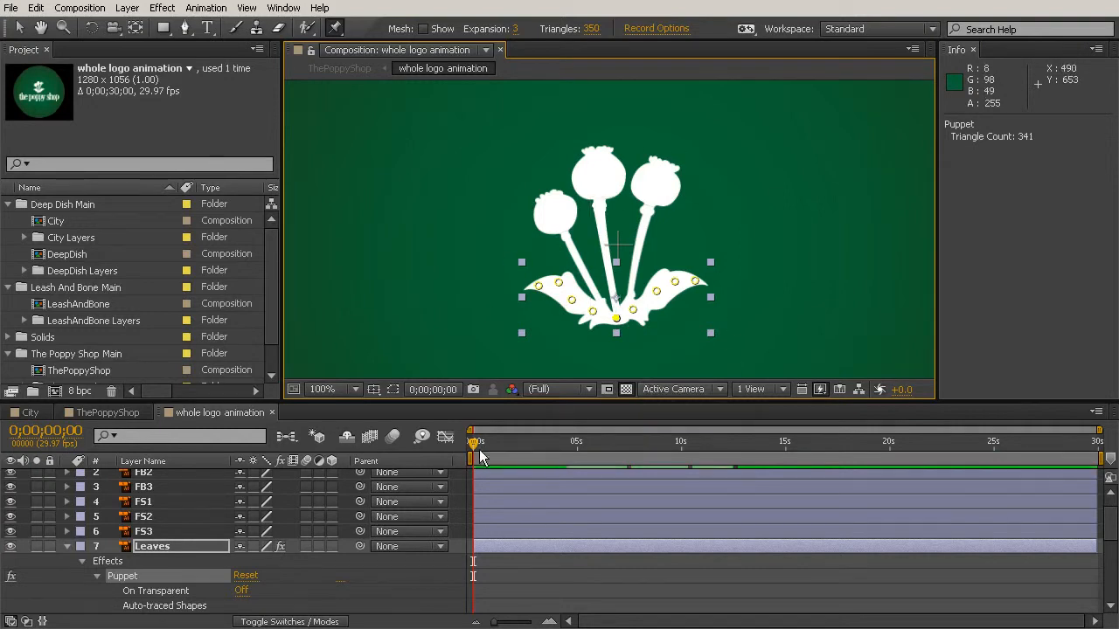
- Enlarge the timeline area and reveal the position keyframes of all nine puppet pins in the Leaves layer's Mesh 1 Deform group
left_click_drag(473, 442, 468, 472)
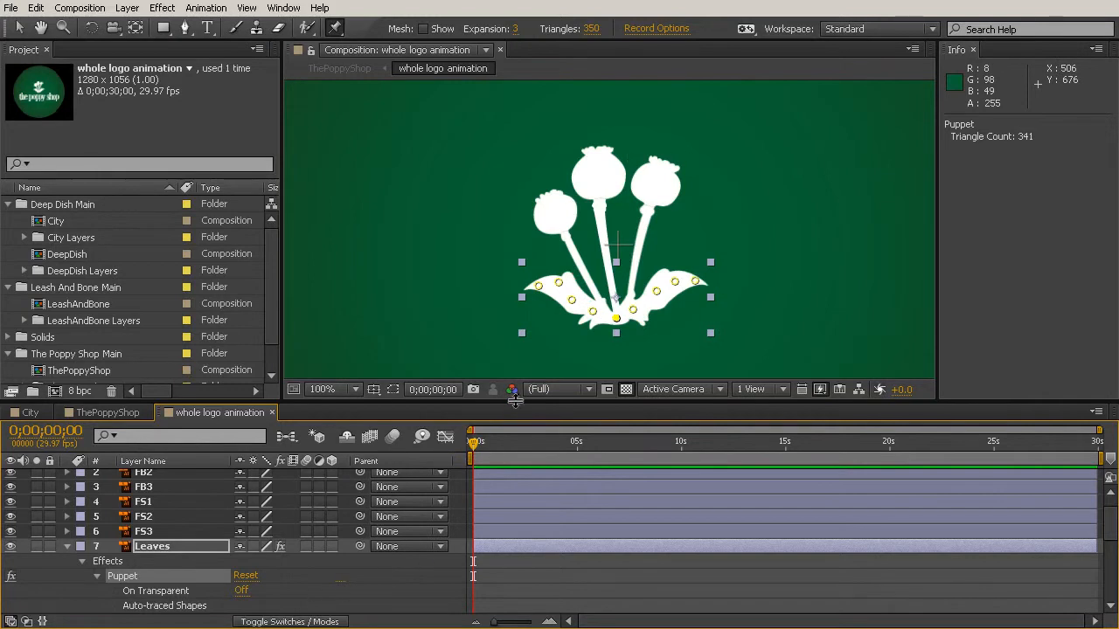
left_click_drag(513, 401, 513, 299)
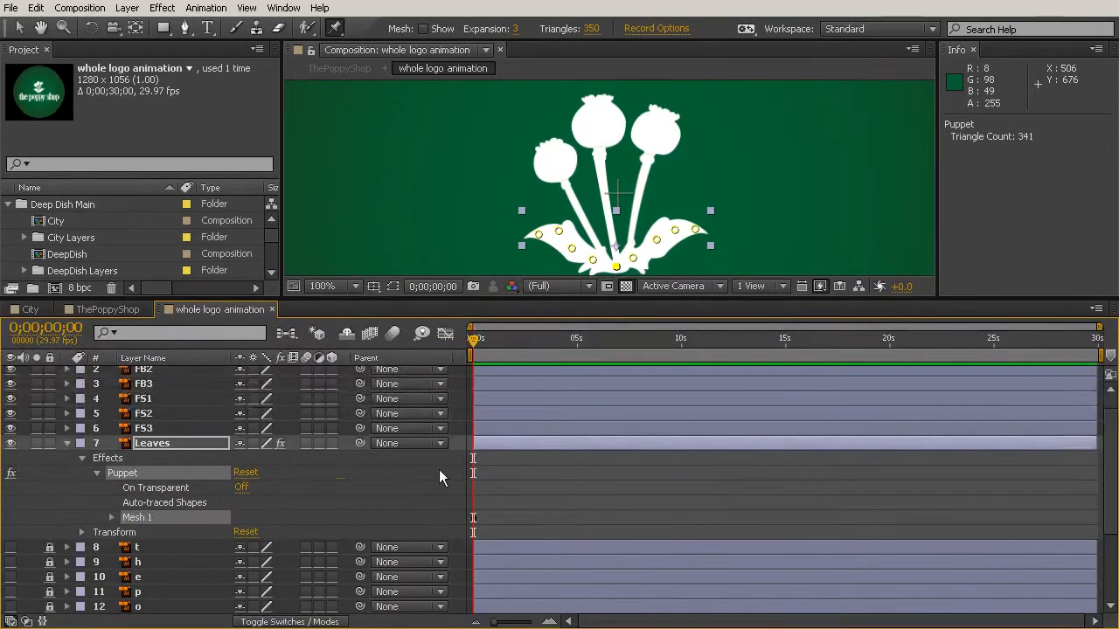
left_click(111, 517)
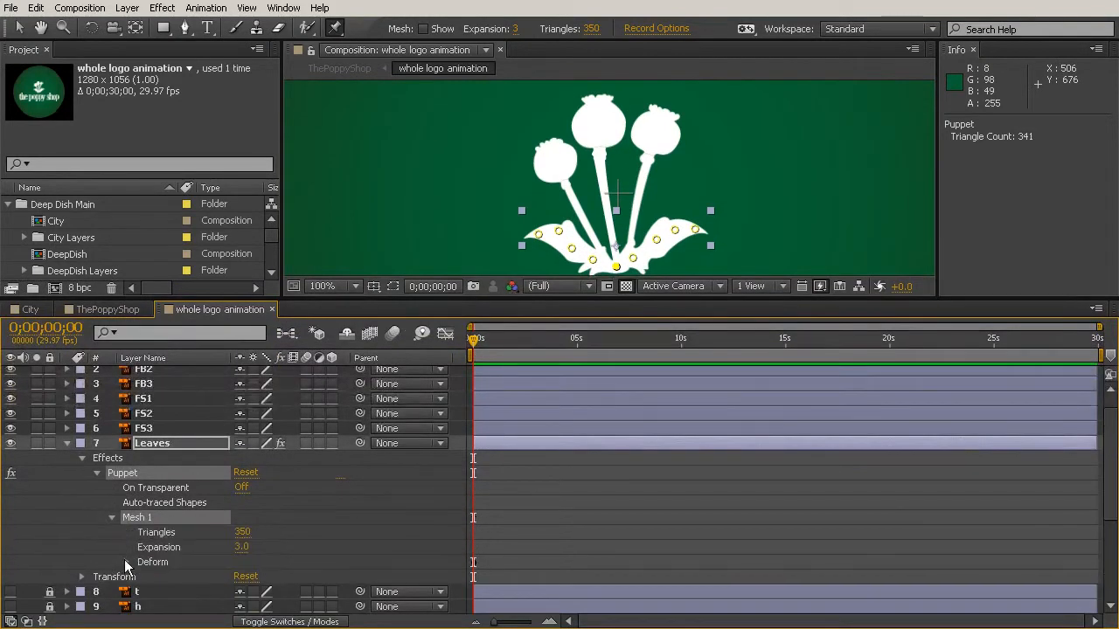
left_click(126, 562)
scroll(173, 551, "down", 1)
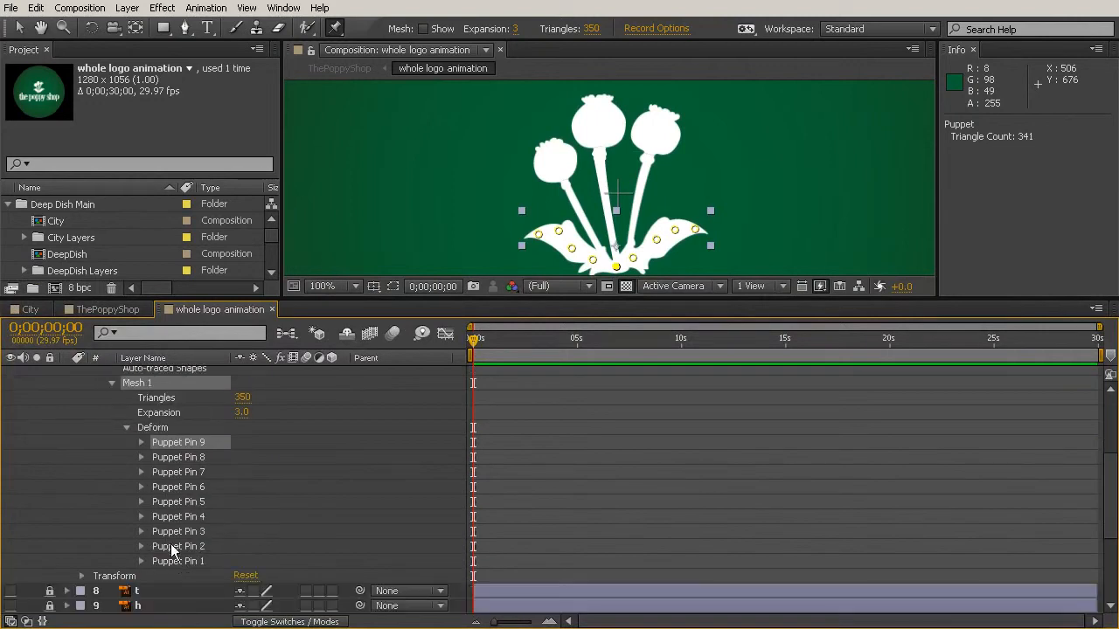
left_click(178, 561, "shift")
left_click(142, 443)
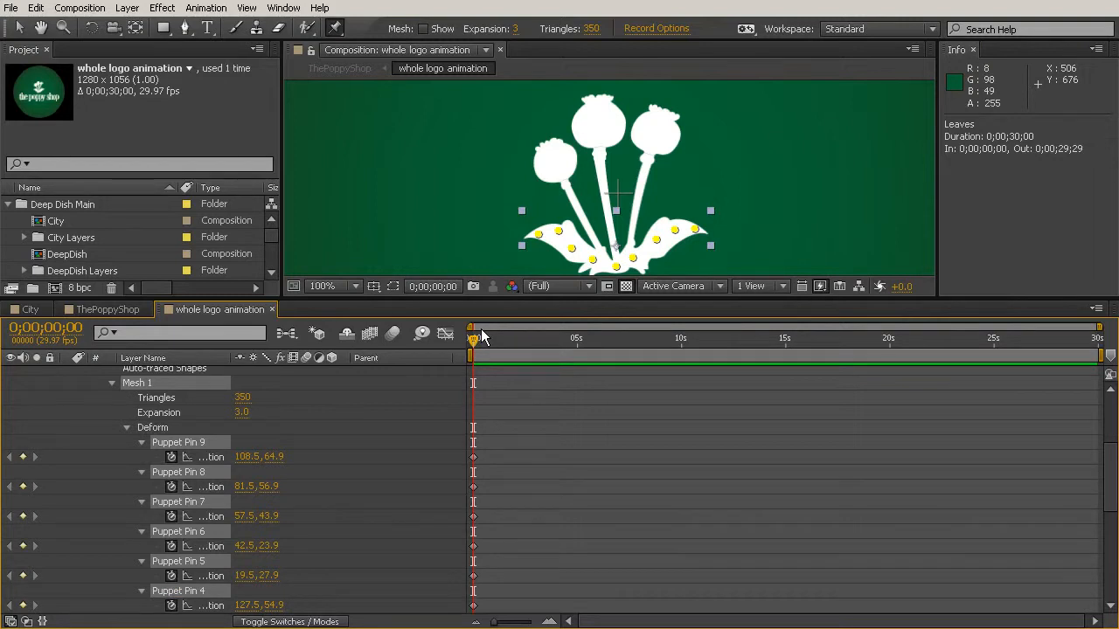
- Move the initial position keyframes of all puppet pins to 0;00;01;20 and return the playhead to 0;00;00;00
key("space")
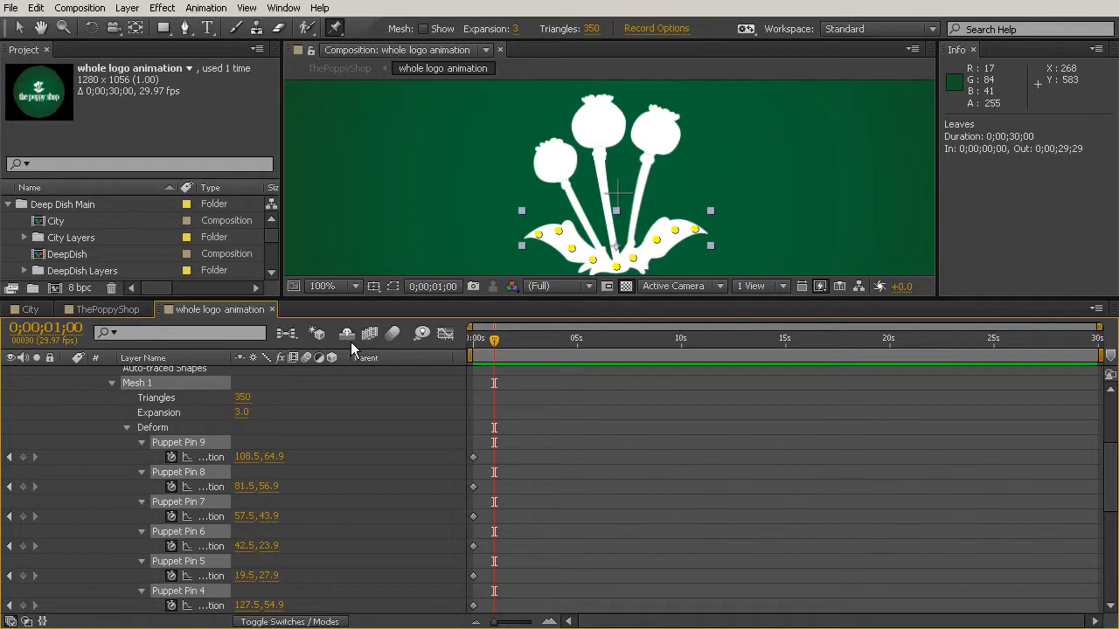
key("space")
left_click_drag(543, 443, 510, 410)
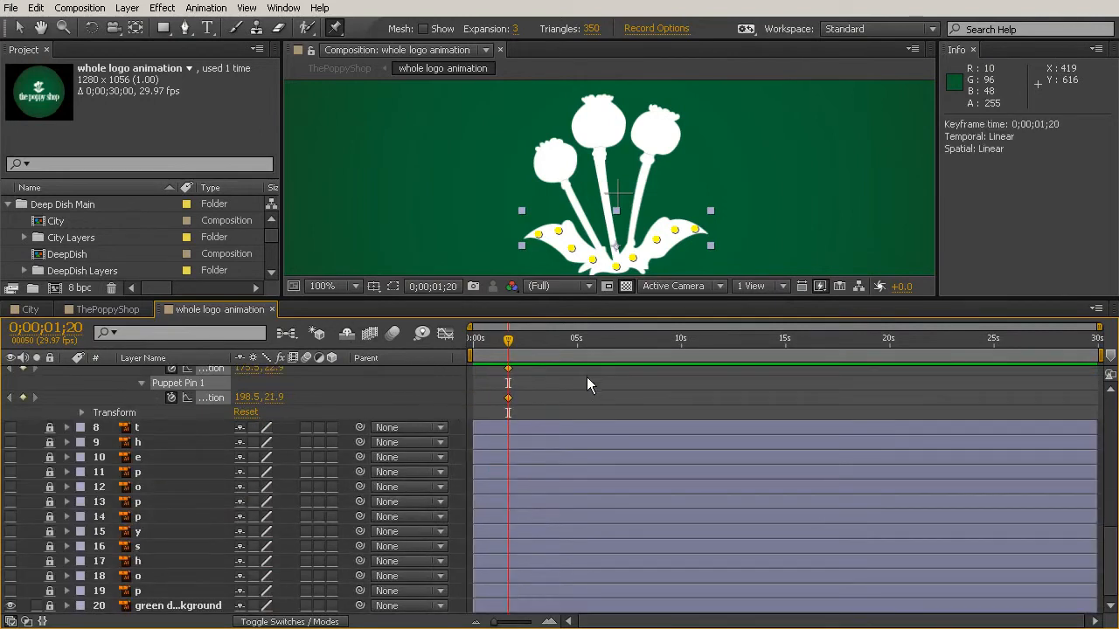
scroll(577, 378, "up", 7)
left_click_drag(510, 341, 473, 342)
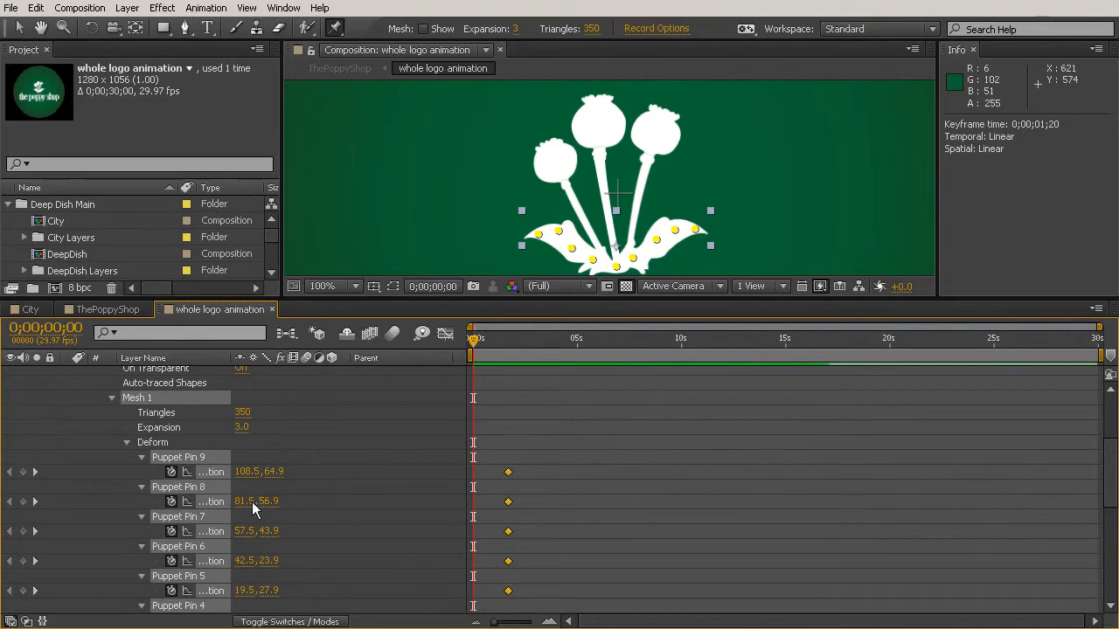
- At 0;00;00;00, reposition the right leaf's puppet pins to fold the leaf inward over the plant's base
left_click(202, 458)
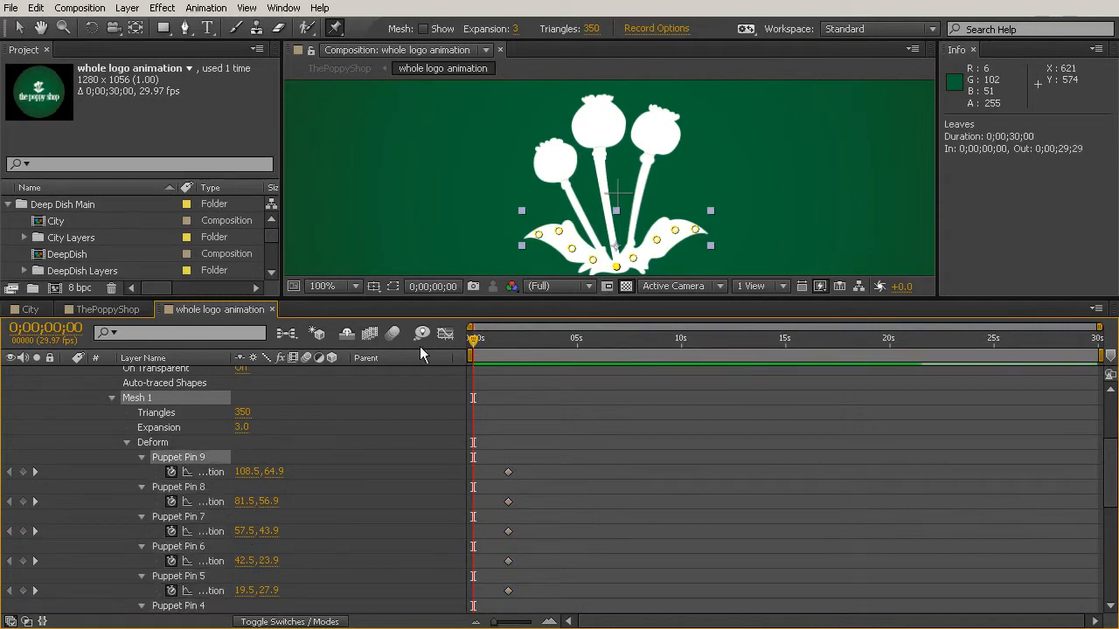
left_click(724, 428)
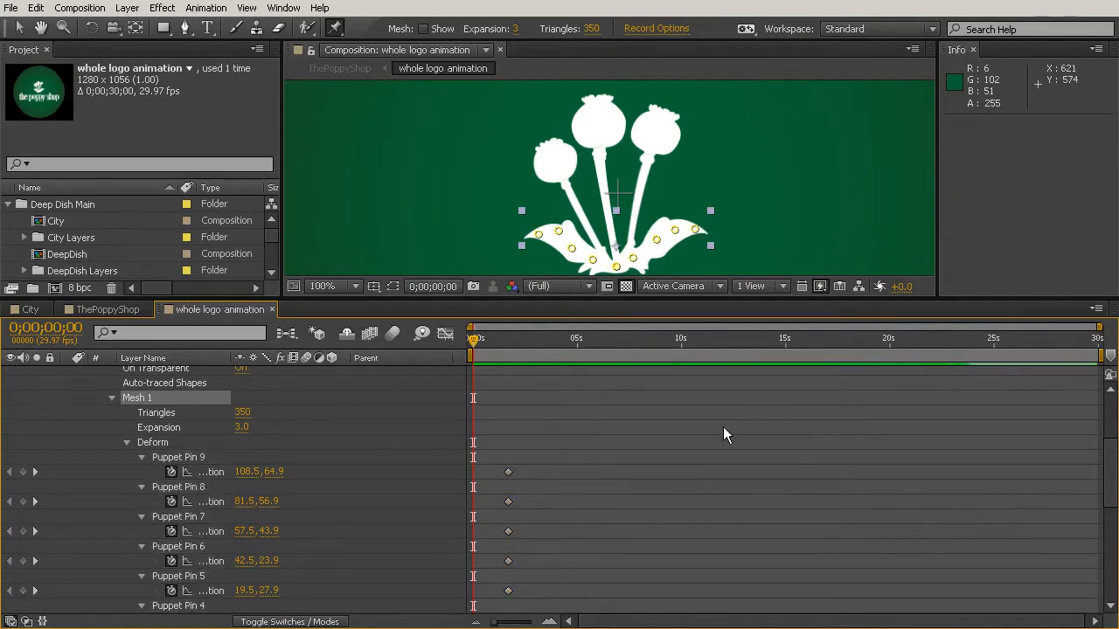
left_click(179, 457)
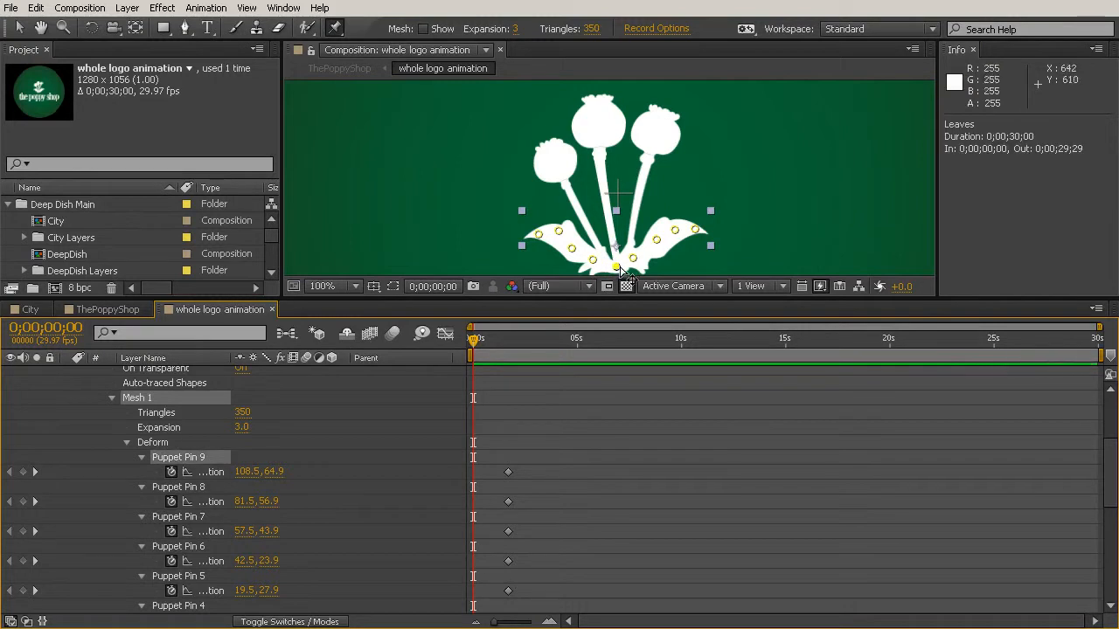
scroll(692, 253, "up", 1)
left_click(698, 206)
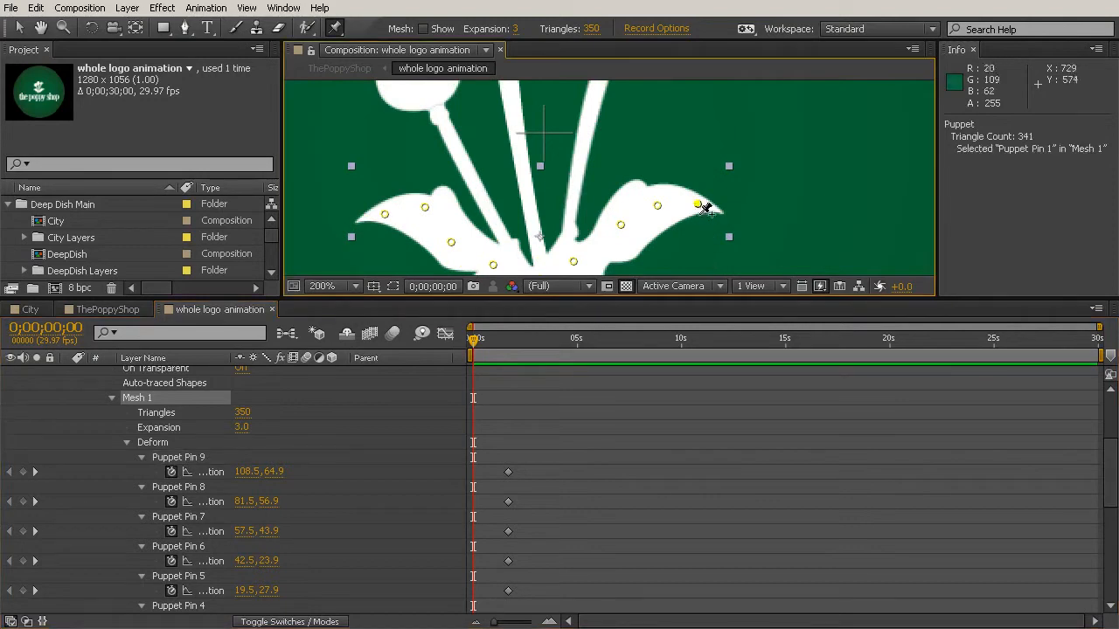
left_click_drag(697, 206, 619, 167)
left_click_drag(658, 208, 586, 234)
left_click_drag(597, 194, 590, 208)
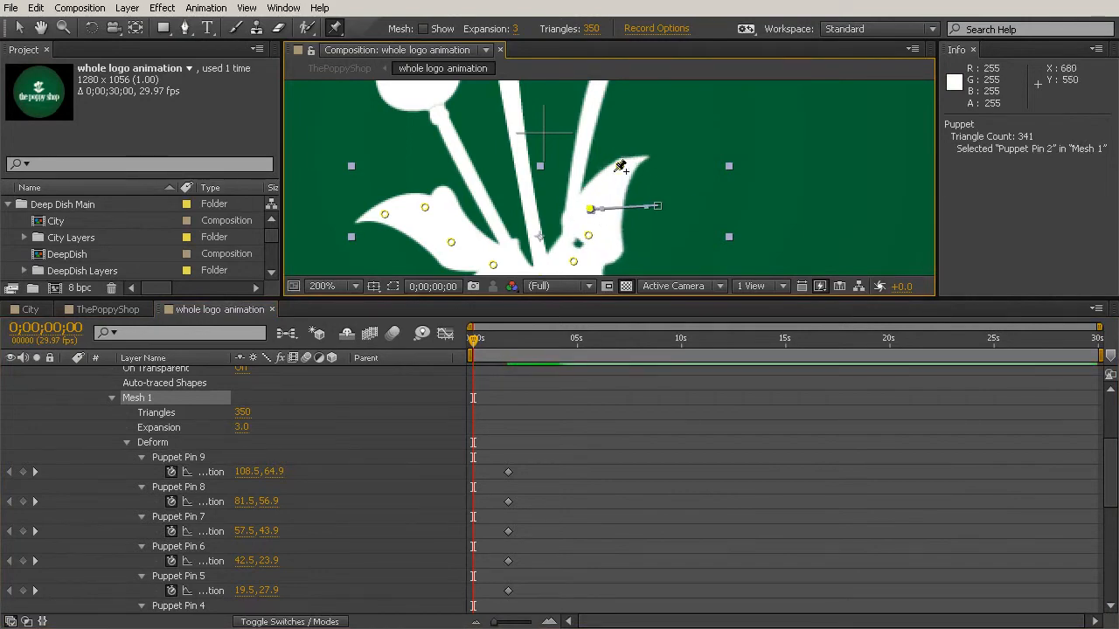
left_click_drag(618, 167, 527, 245)
left_click_drag(591, 210, 645, 164)
key("space")
left_click(647, 159)
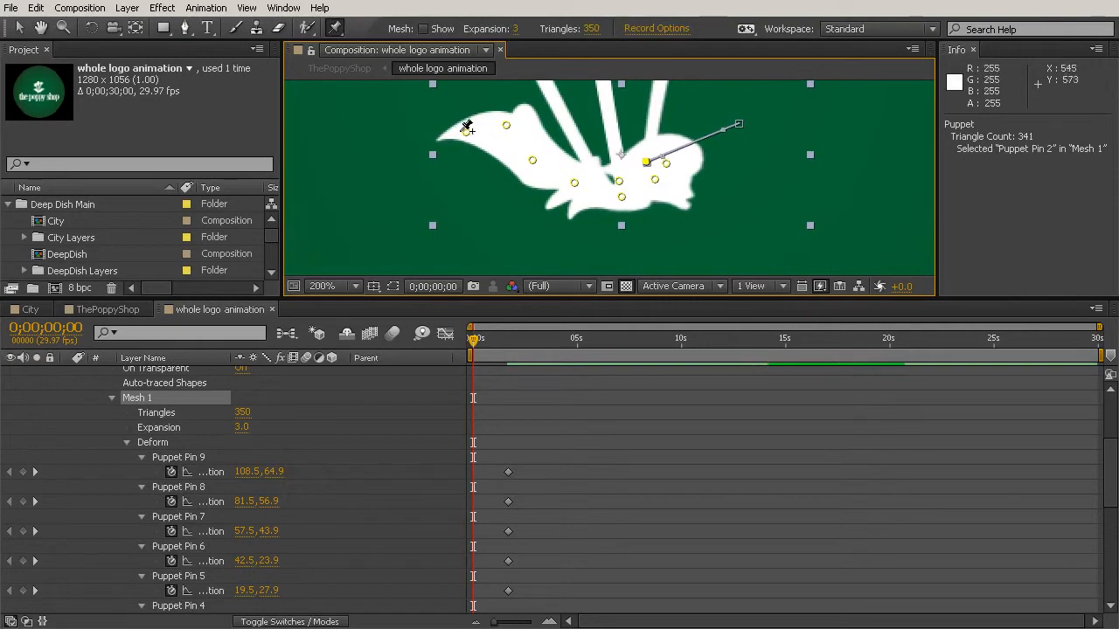
- At 0;00;00;00, reposition the left leaf's puppet pins to fold the leaf into a compact shape at the plant's base
left_click_drag(532, 161, 568, 188)
left_click_drag(507, 127, 571, 168)
left_click_drag(583, 135, 588, 146)
left_click_drag(468, 136, 621, 194)
left_click_drag(570, 166, 606, 167)
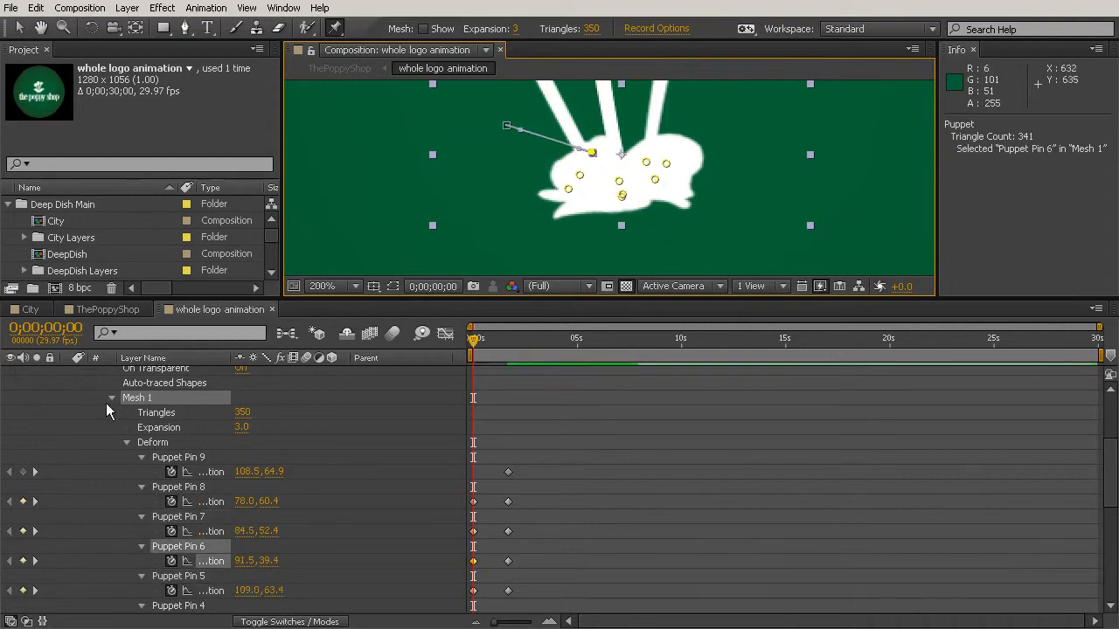
- Hide the flower layers FB1, FB2, FB3, FS1, FS2 and FS3 so only the leaves show on the background
scroll(106, 402, "up", 3)
left_click_drag(10, 373, 14, 433)
left_click(10, 448)
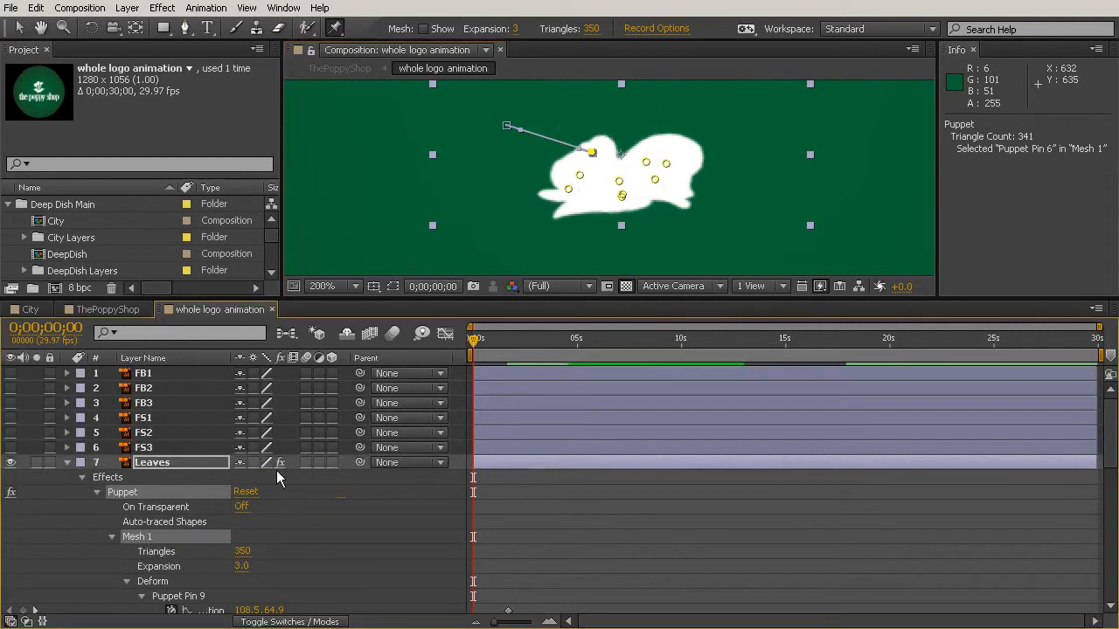
- Deselect everything and scrub from the start to 0;00;02;27 to review the leaves unfolding
scroll(651, 202, "down", 6)
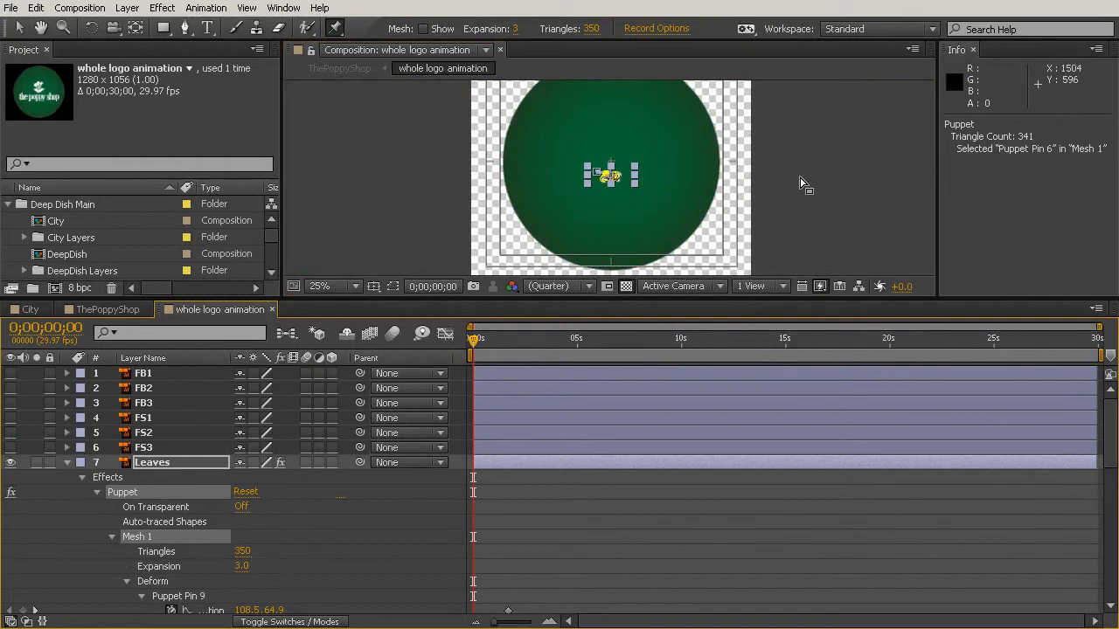
left_click(586, 485)
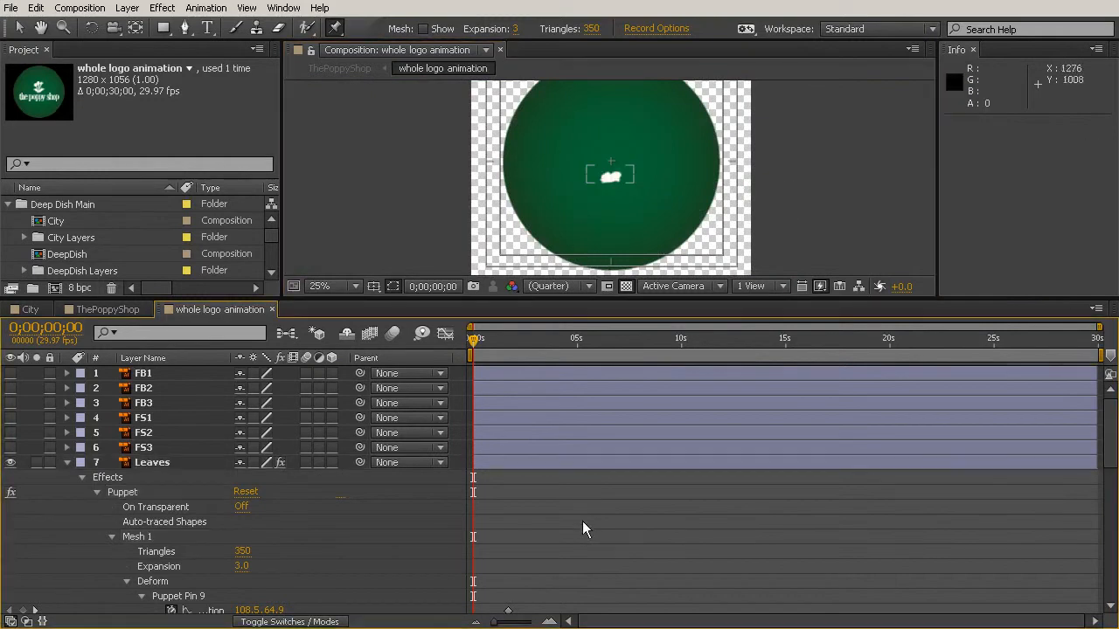
left_click_drag(476, 343, 533, 371)
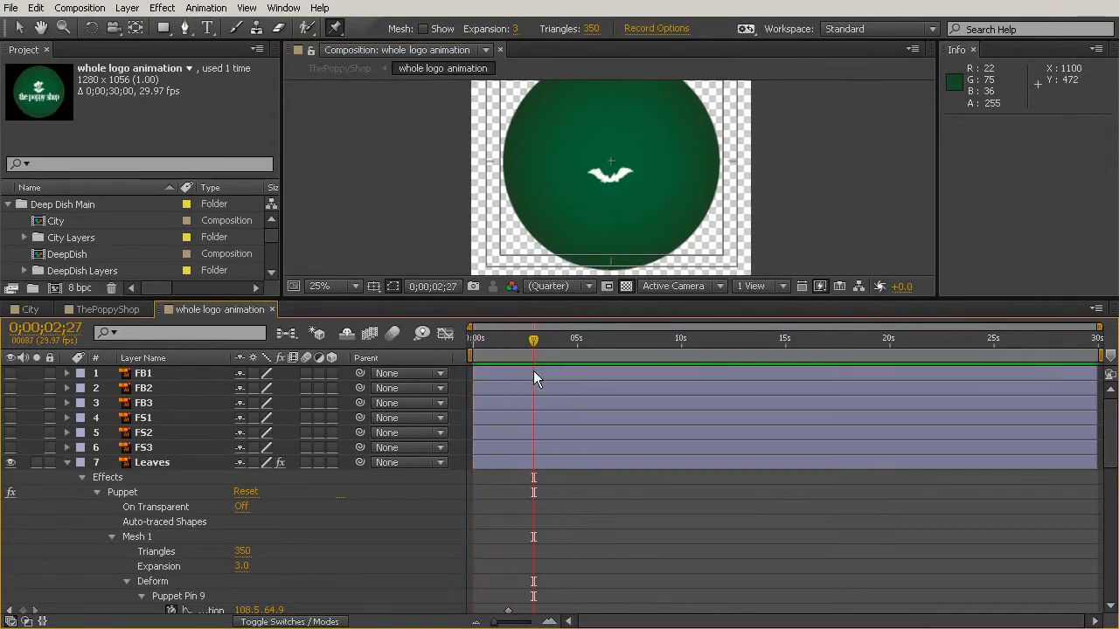
- At 0;00;00;25, reposition the right leaf's outer puppet pins so its tip points upward and the leaf curls inward
scroll(503, 513, "down", 2)
scroll(608, 175, "up", 4)
left_click_drag(530, 365, 491, 358)
left_click(498, 371)
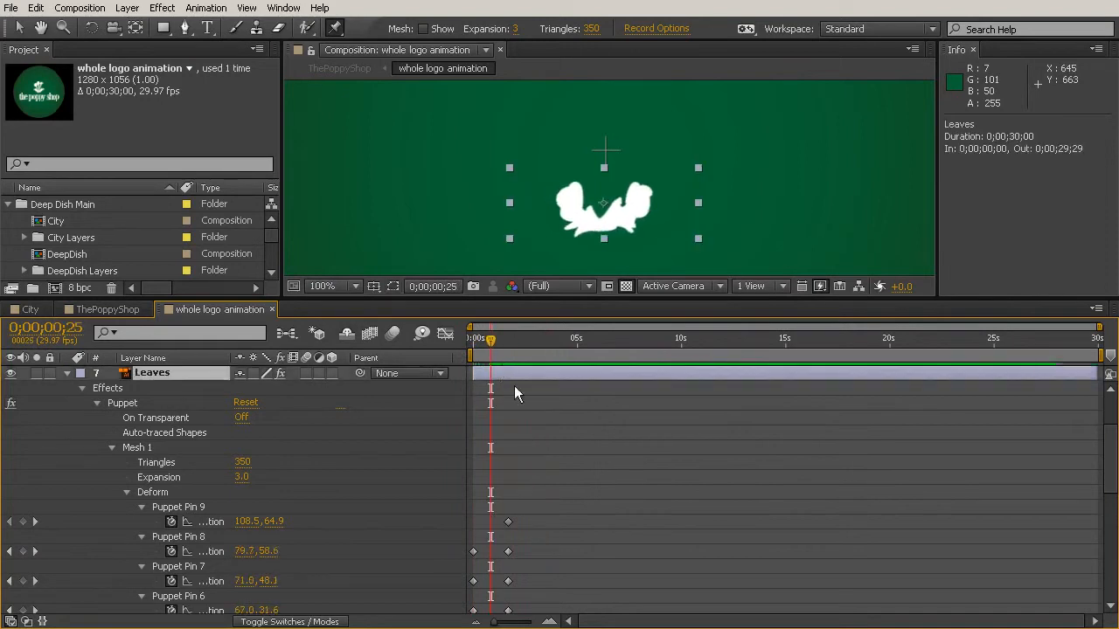
left_click(182, 510)
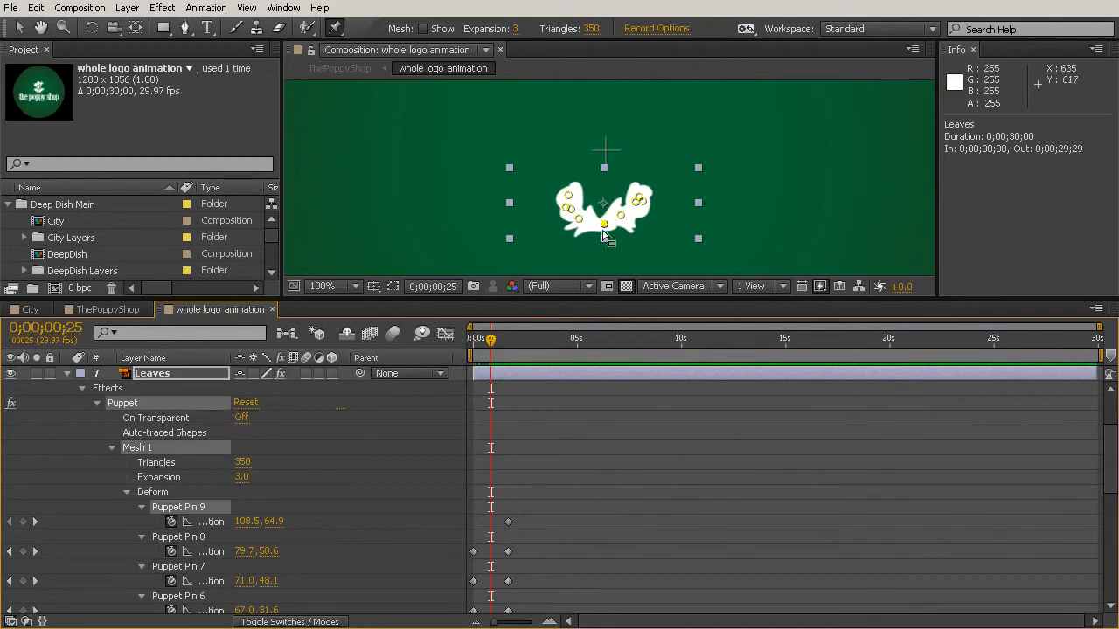
scroll(602, 227, "up", 1)
left_click_drag(676, 167, 660, 147)
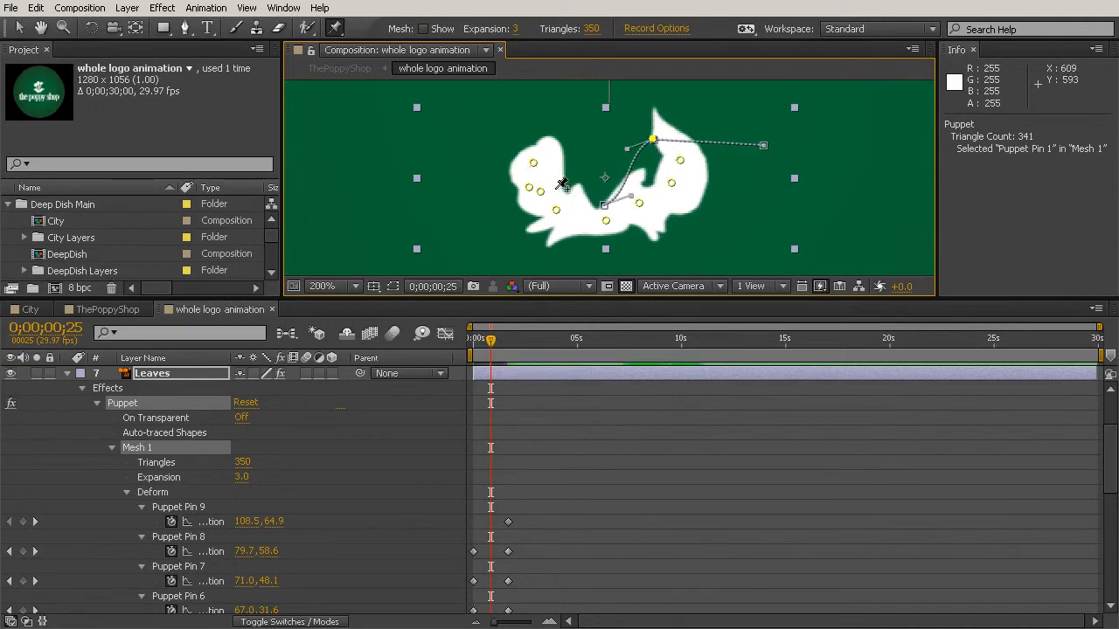
- At 0;00;00;25, raise the left leaf's tip pin and adjust its inner pins to mirror the right leaf's upward curl
left_click_drag(528, 187, 560, 138)
left_click(532, 163)
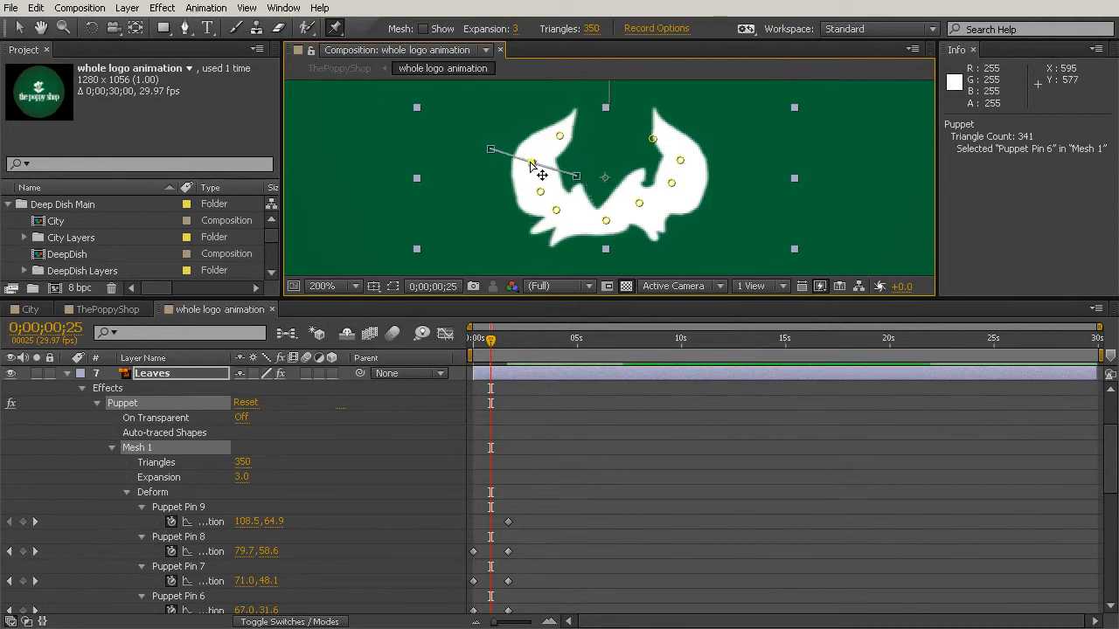
left_click_drag(530, 165, 567, 213)
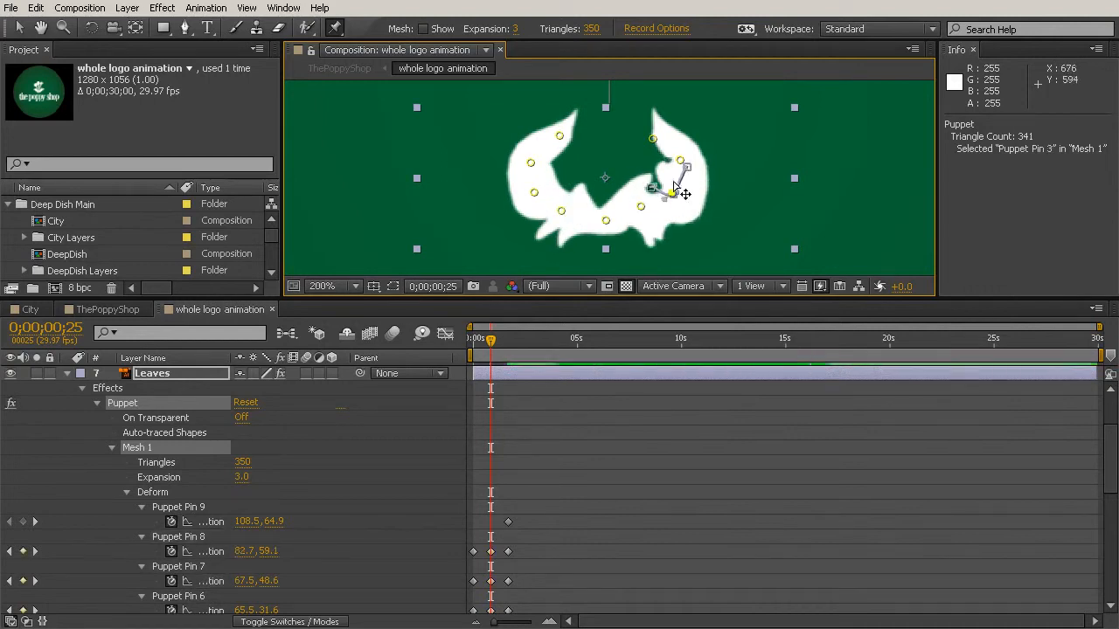
- Shift the position keyframes of the right leaf's Puppet Pins 1 to 4 so the set starts at 0;00;00;10
left_click(487, 341)
left_click_drag(487, 347, 518, 391)
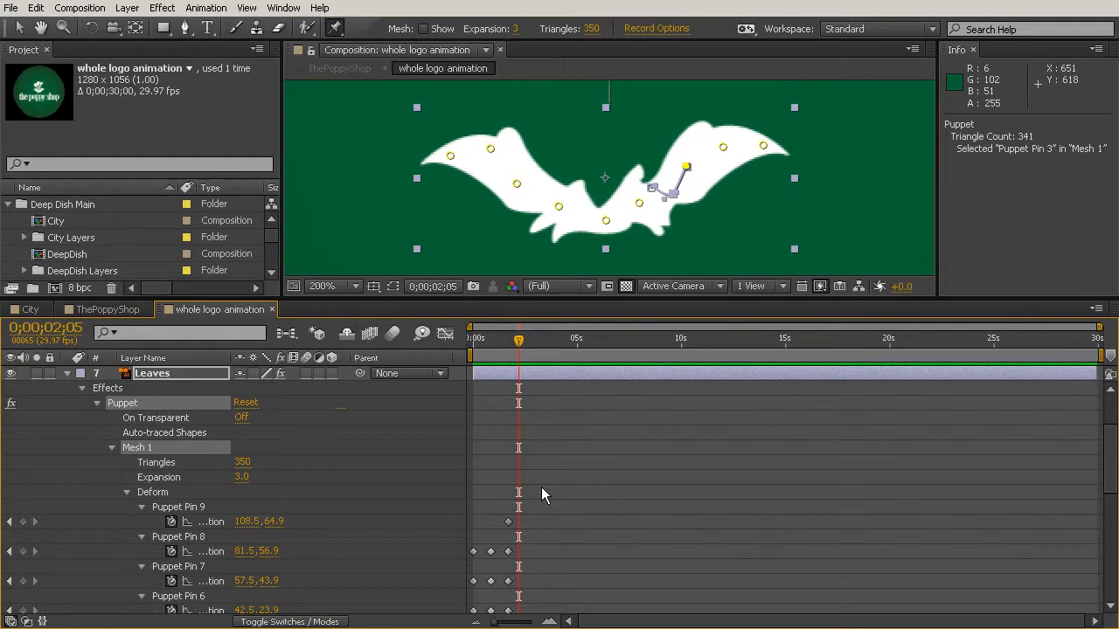
mouse_move(516, 346)
left_mouse_down()
mouse_move(468, 352)
mouse_move(515, 352)
left_mouse_up()
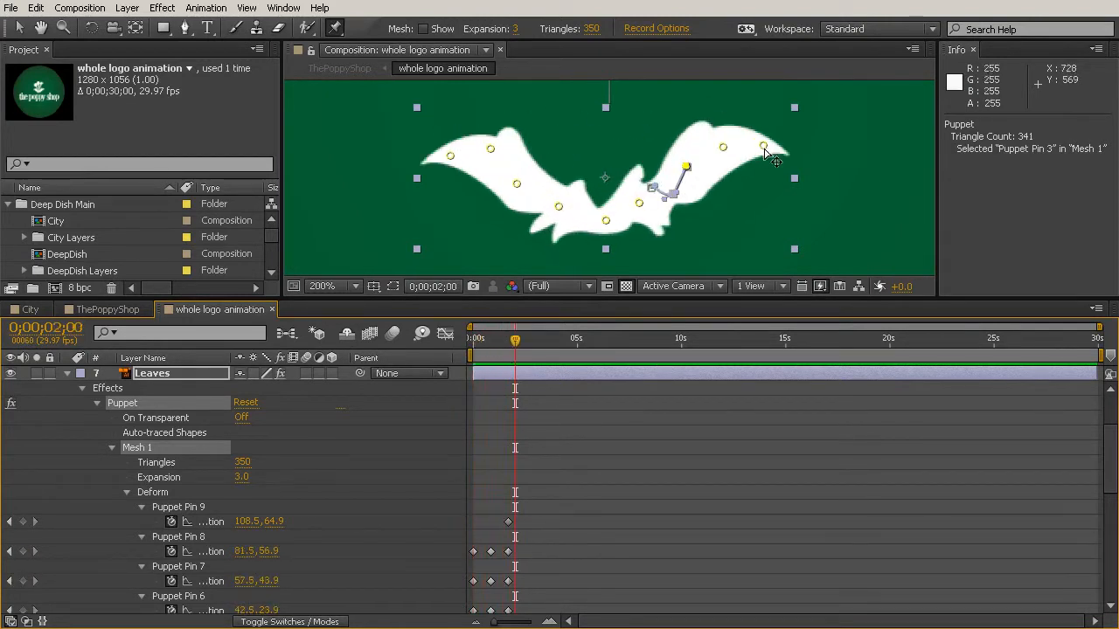
left_click(763, 145)
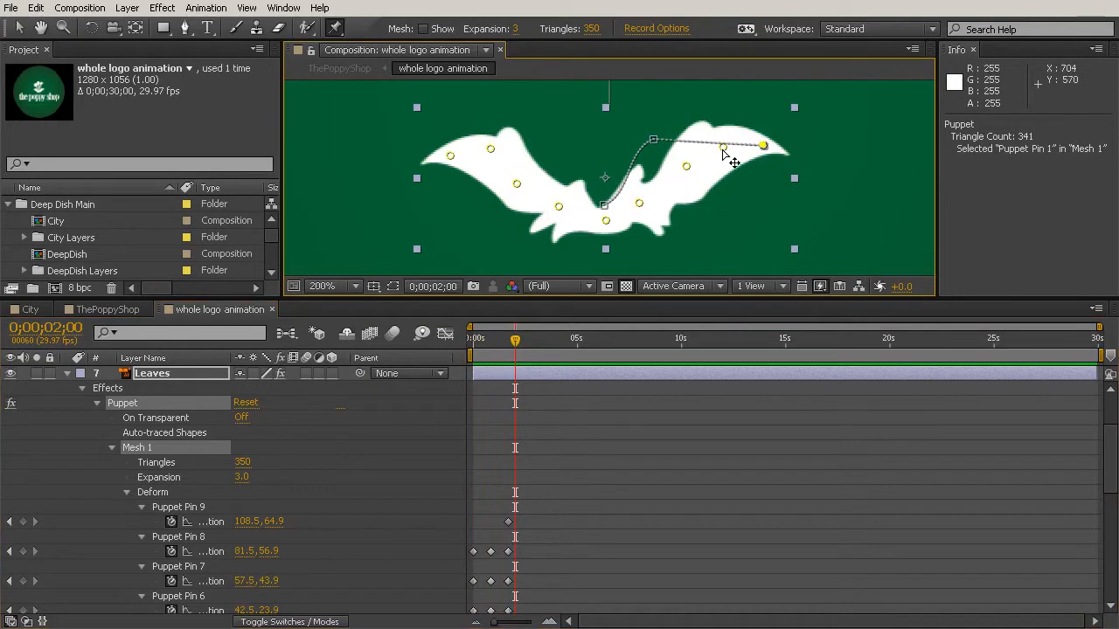
left_click(723, 147, "shift")
left_click(686, 166, "shift")
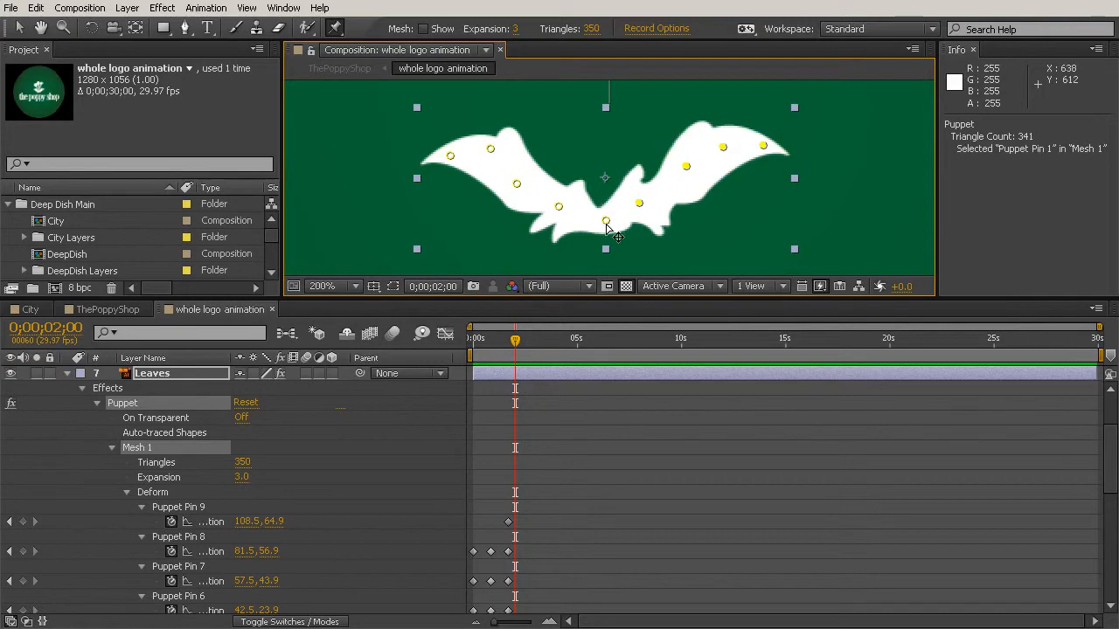
scroll(613, 432, "down", 4)
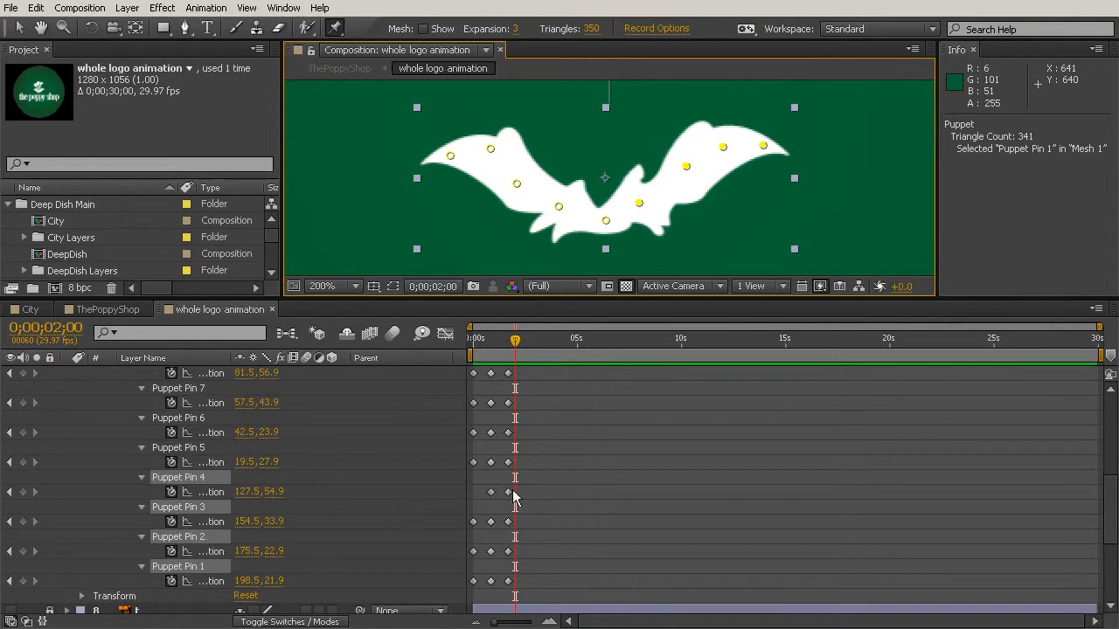
left_click(469, 341)
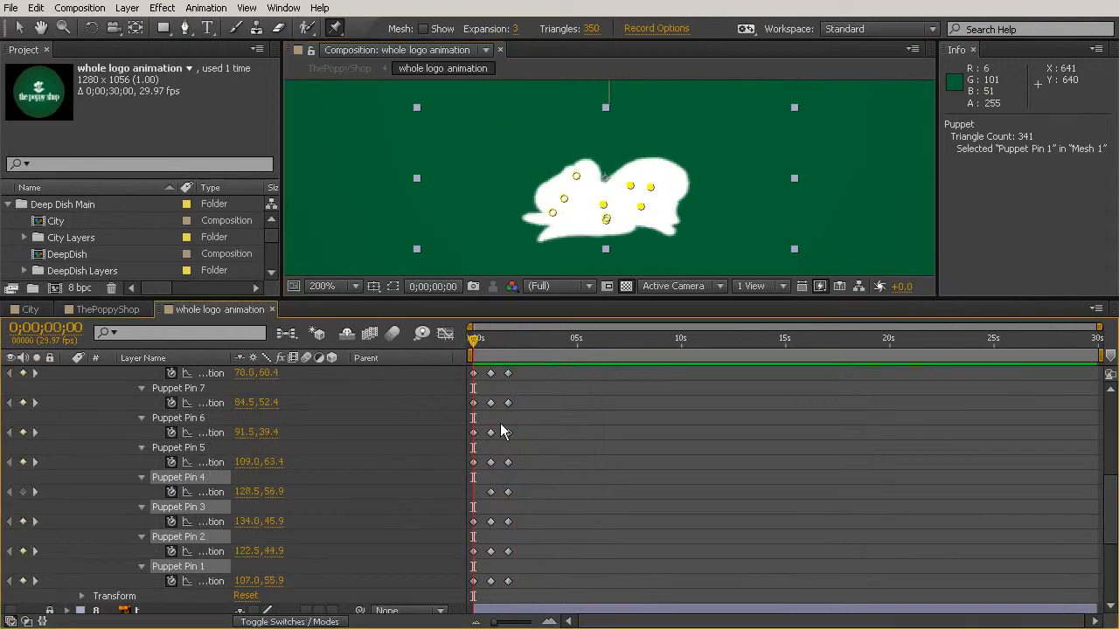
key("space")
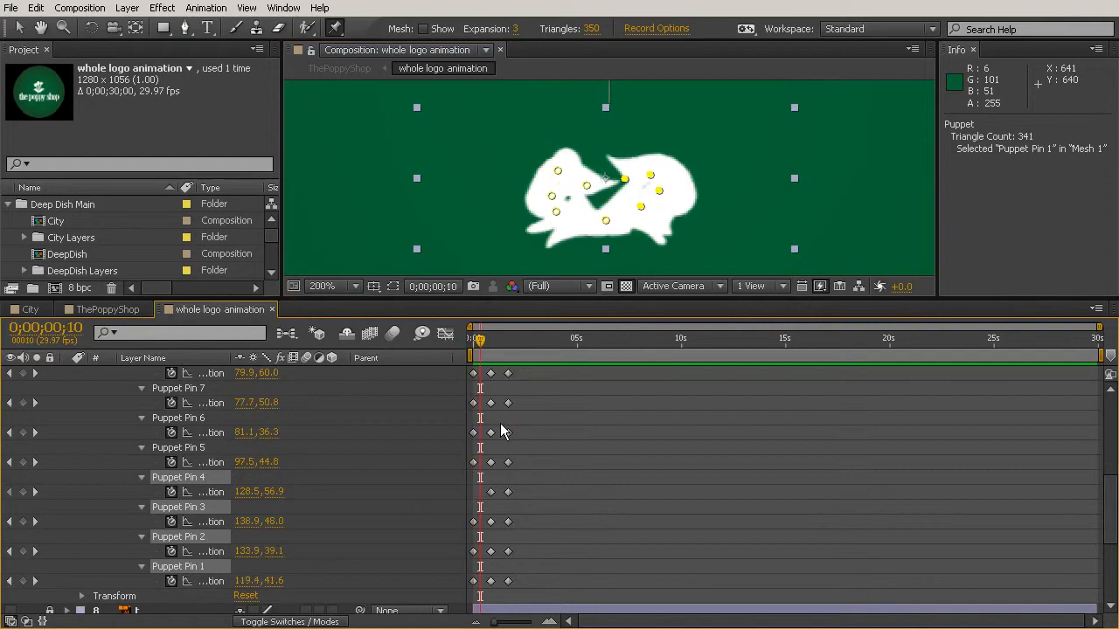
left_click_drag(528, 479, 477, 588)
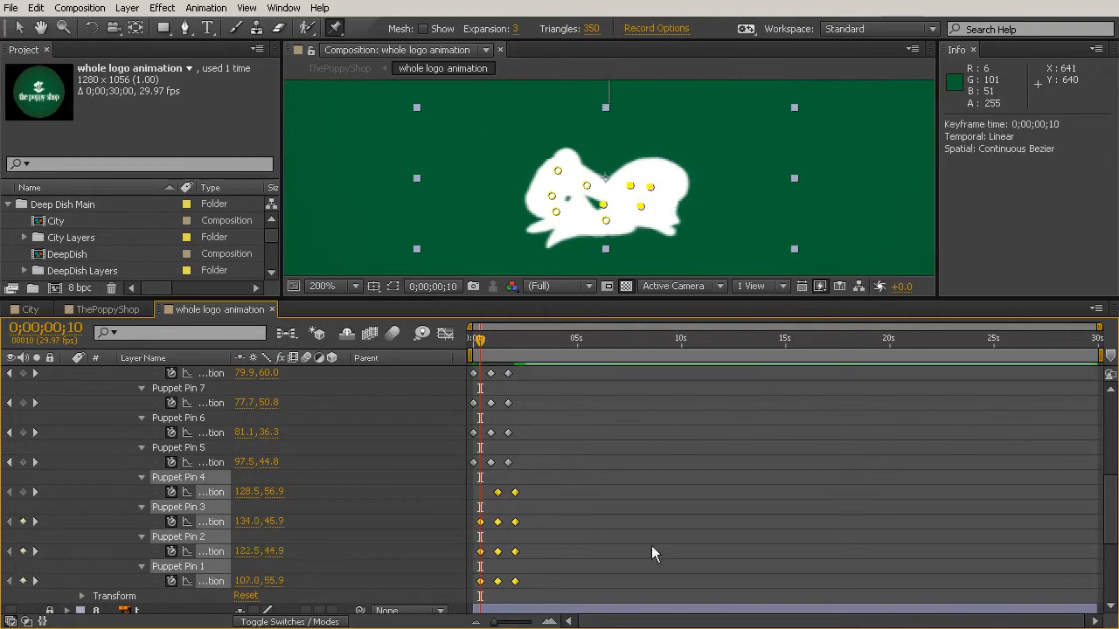
- Select all the puppet pin position keyframes of the Leaves layer and apply Easy Ease to them
left_click_drag(478, 339, 540, 437)
left_click_drag(547, 605, 418, 438)
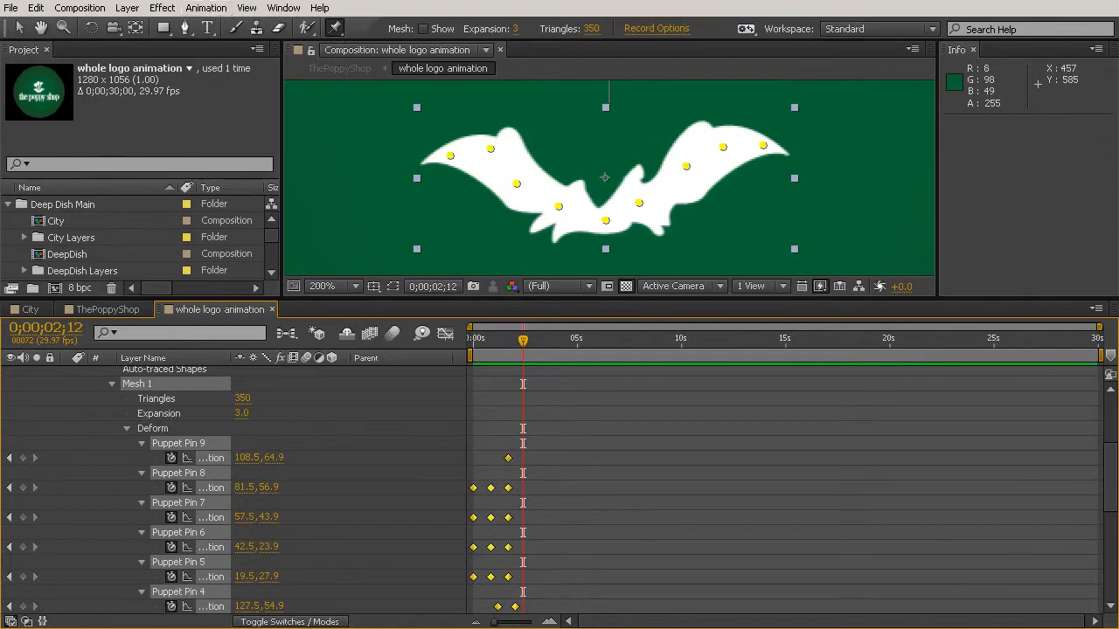
left_click(206, 8)
mouse_move(106, 161)
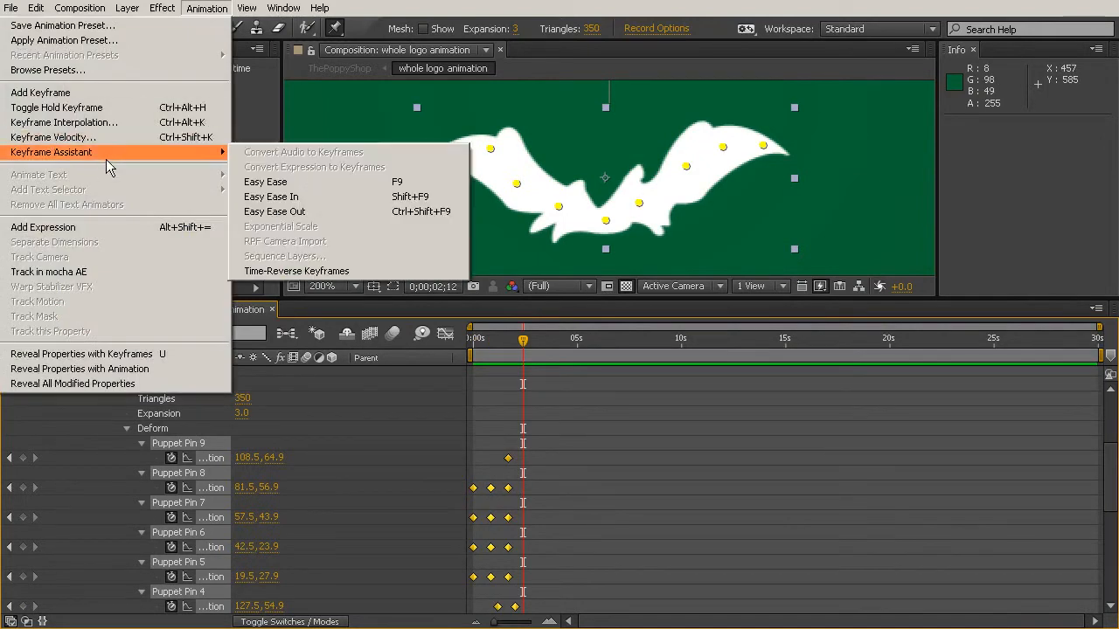
left_click(271, 182)
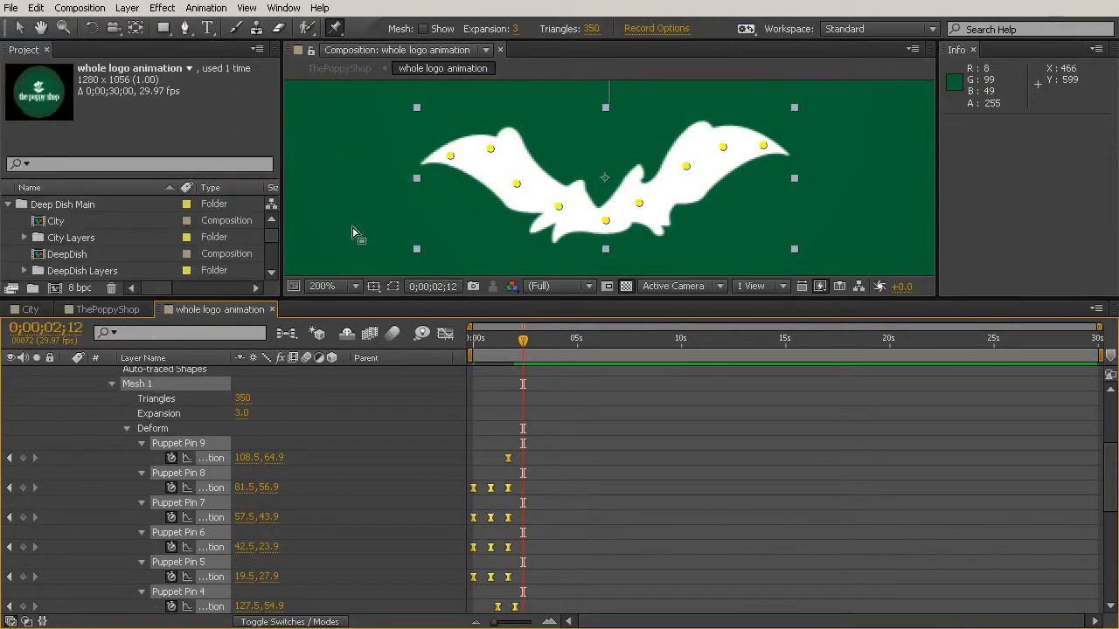
- Deselect the keyframes, shorten the work area to end at 0;00;02;28, and run a RAM preview of the leaf animation
left_click(627, 409)
key("space")
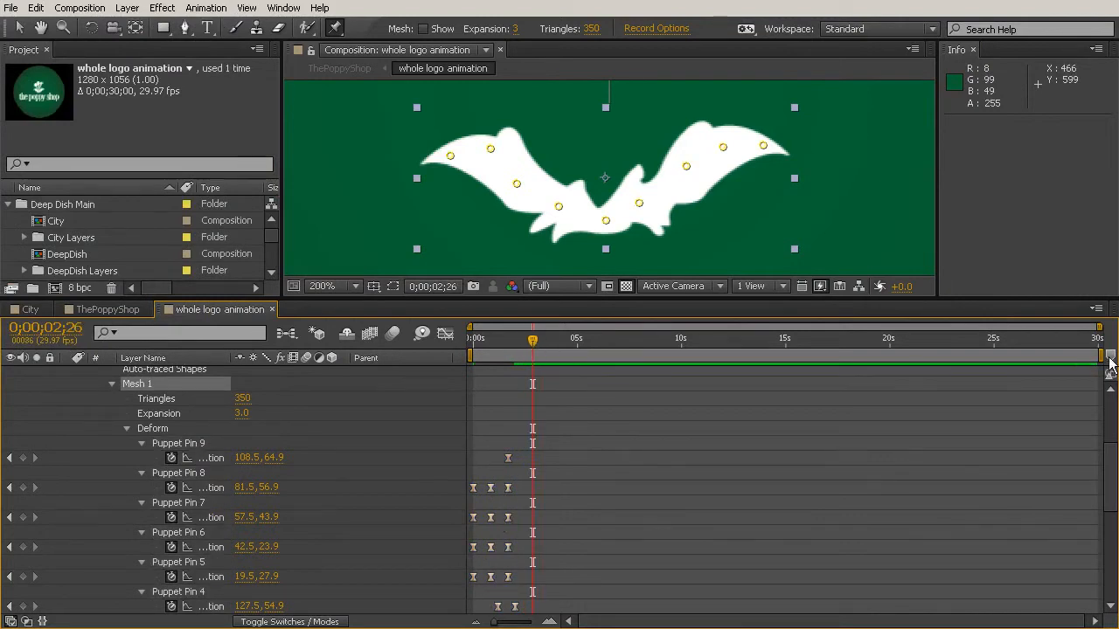
left_click_drag(1101, 355, 536, 356)
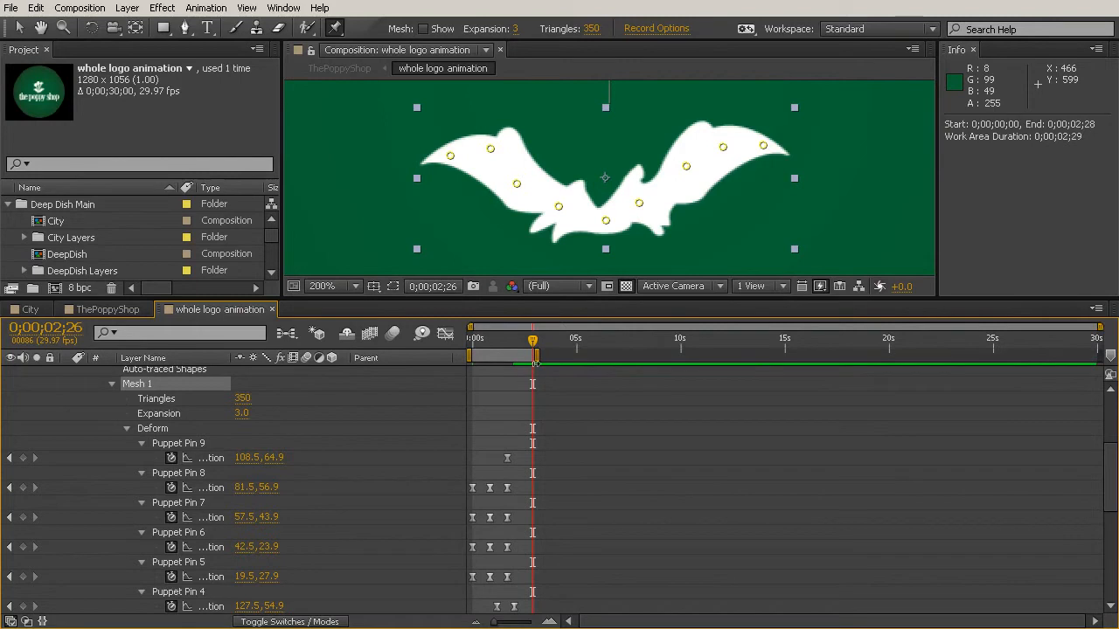
key("KP_0")
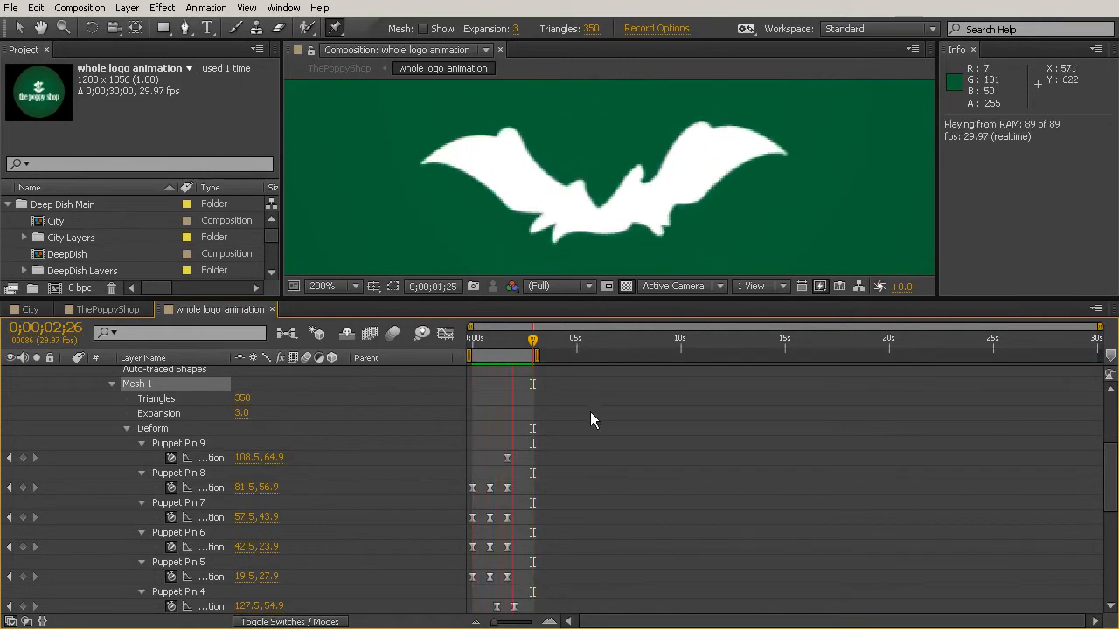
key("space")
- Convert the middle position keyframes of Puppet Pins 1 to 8 to Auto Bezier interpolation
left_click_drag(487, 343, 491, 365)
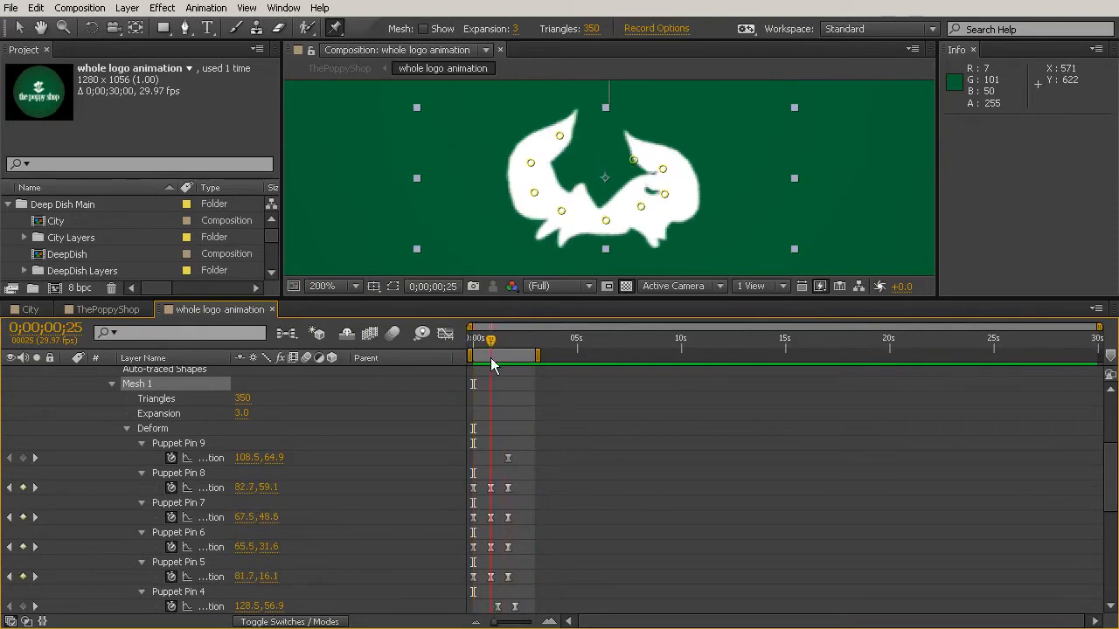
left_click_drag(491, 366, 507, 522)
scroll(547, 492, "down", 2)
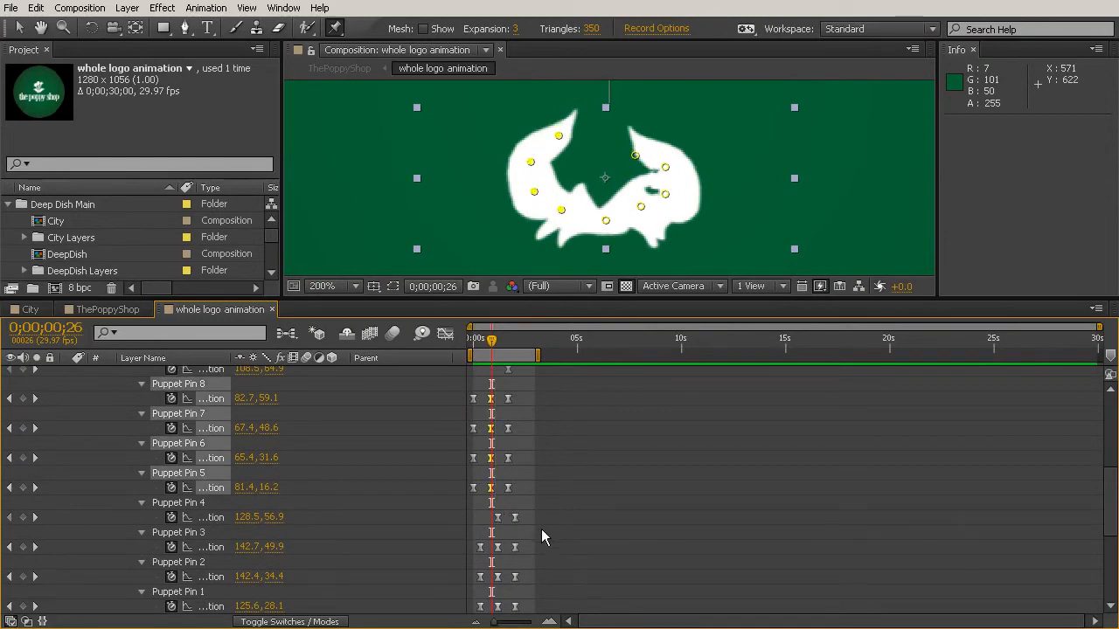
scroll(541, 528, "down", 1)
left_click_drag(488, 470, 515, 587)
scroll(521, 530, "up", 3)
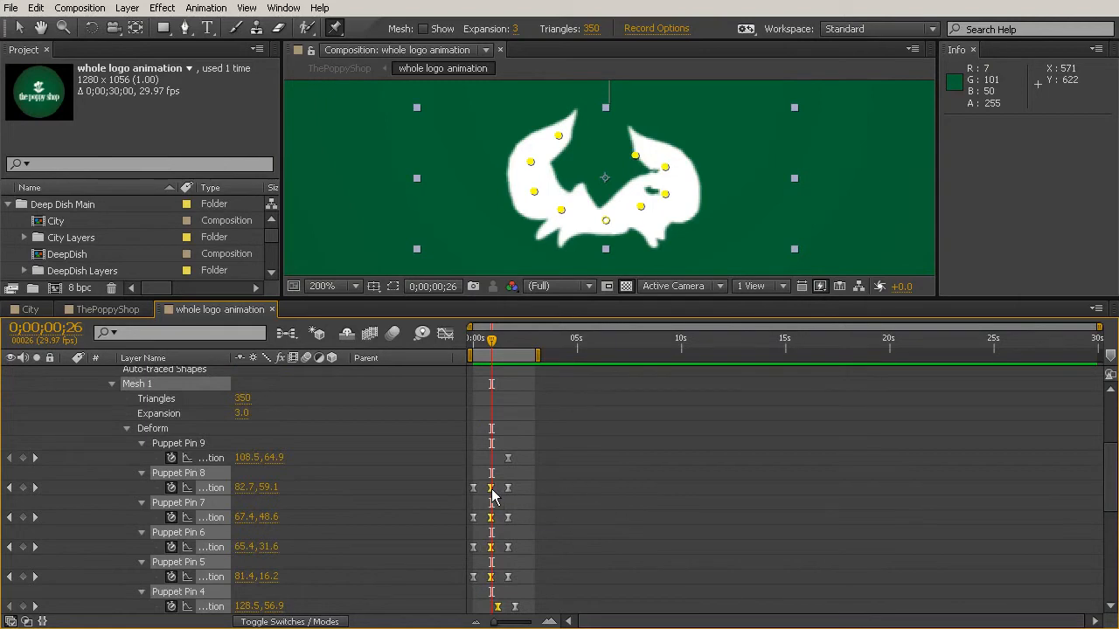
left_click(491, 490, "ctrl")
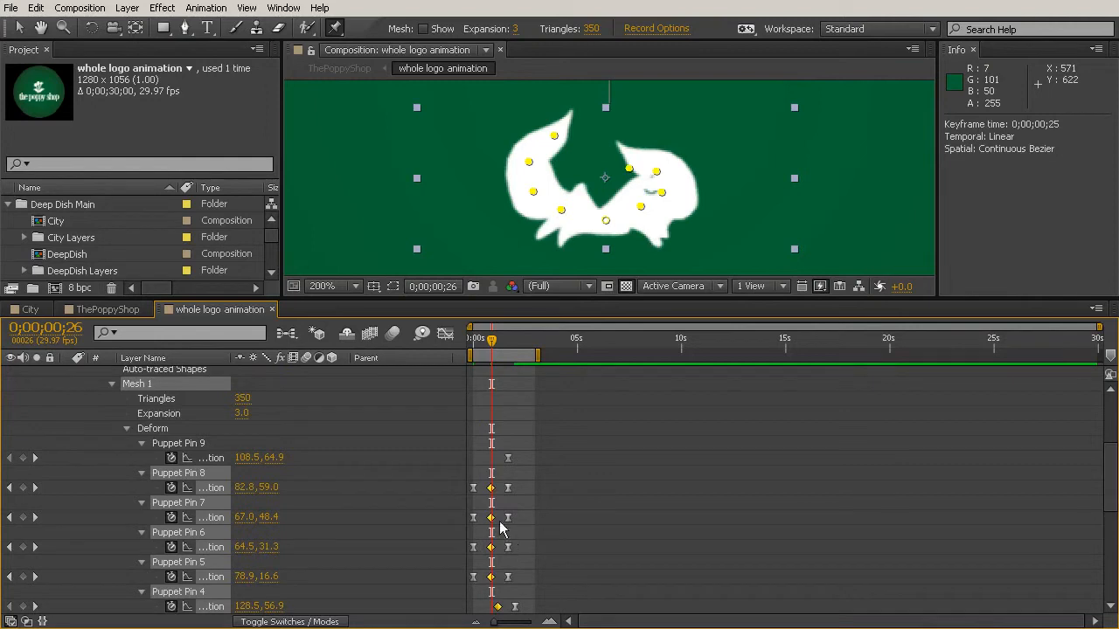
left_click(491, 489, "ctrl")
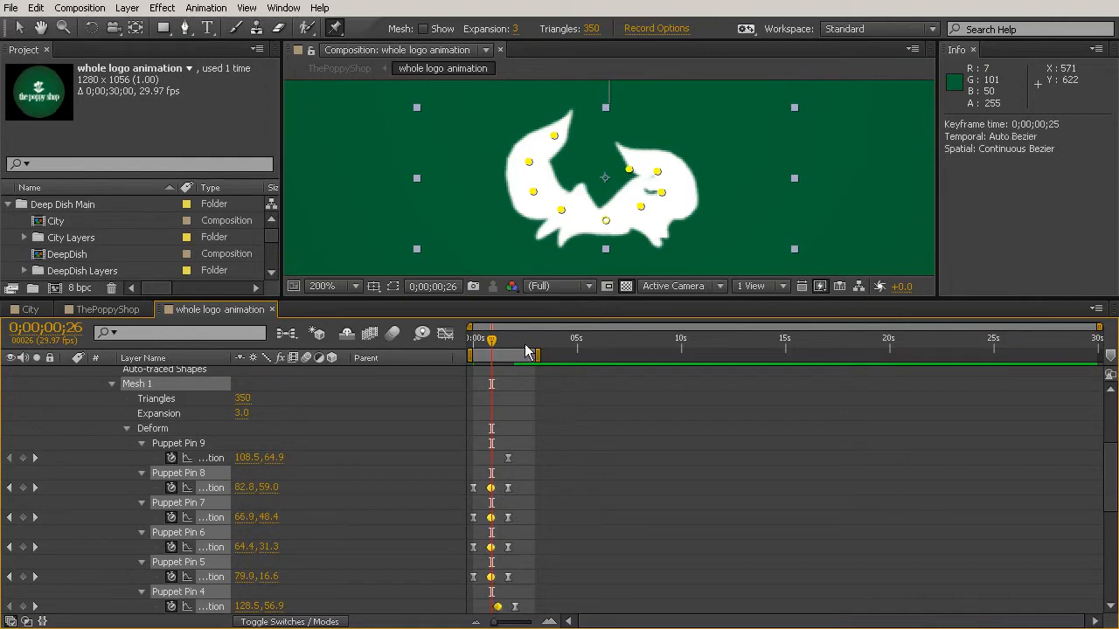
- RAM preview the unfolding leaves from the start, deselect the keyframes, and scrub to 0;00;02;05 to review the motion
left_click_drag(488, 343, 460, 377)
key("KP_0")
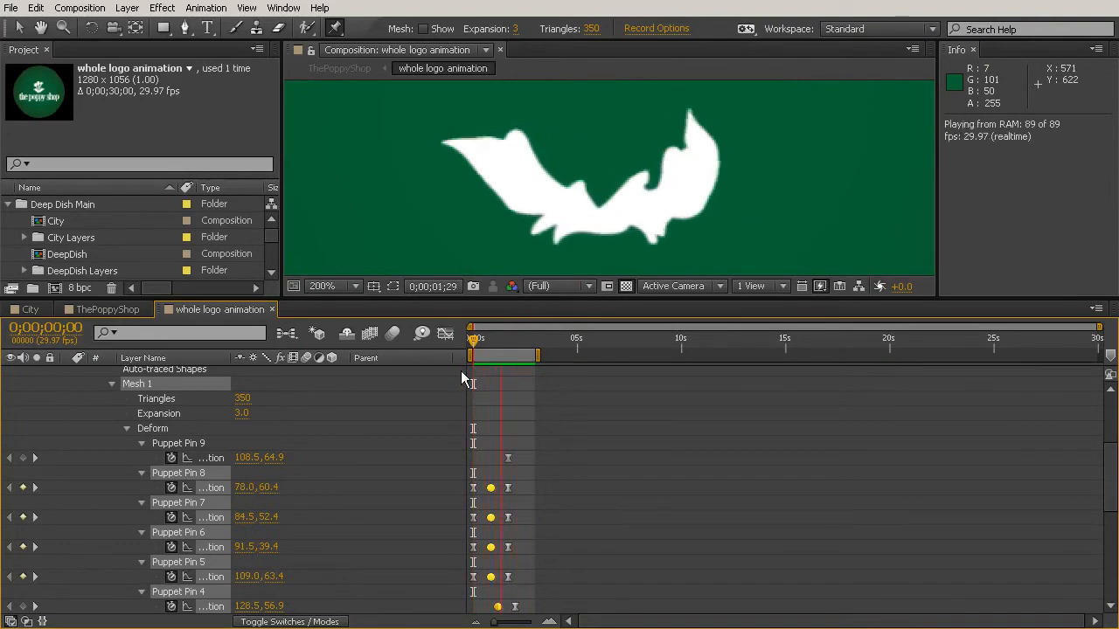
key("space")
left_click_drag(473, 345, 464, 483)
left_click(690, 448)
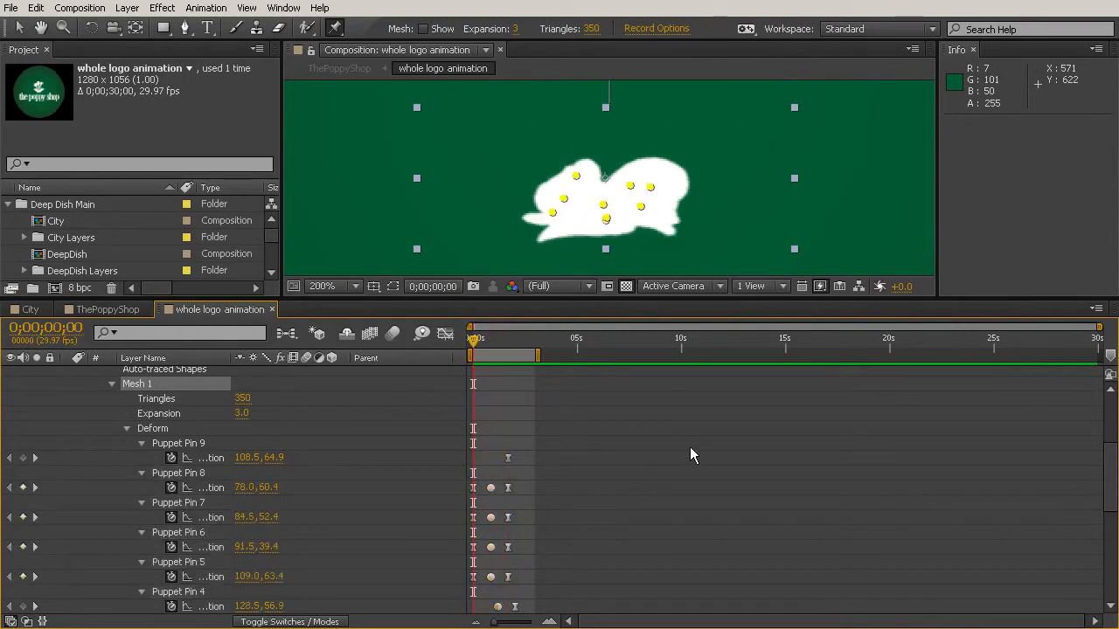
scroll(676, 171, "down", 2)
key("space")
left_click_drag(506, 367, 518, 396)
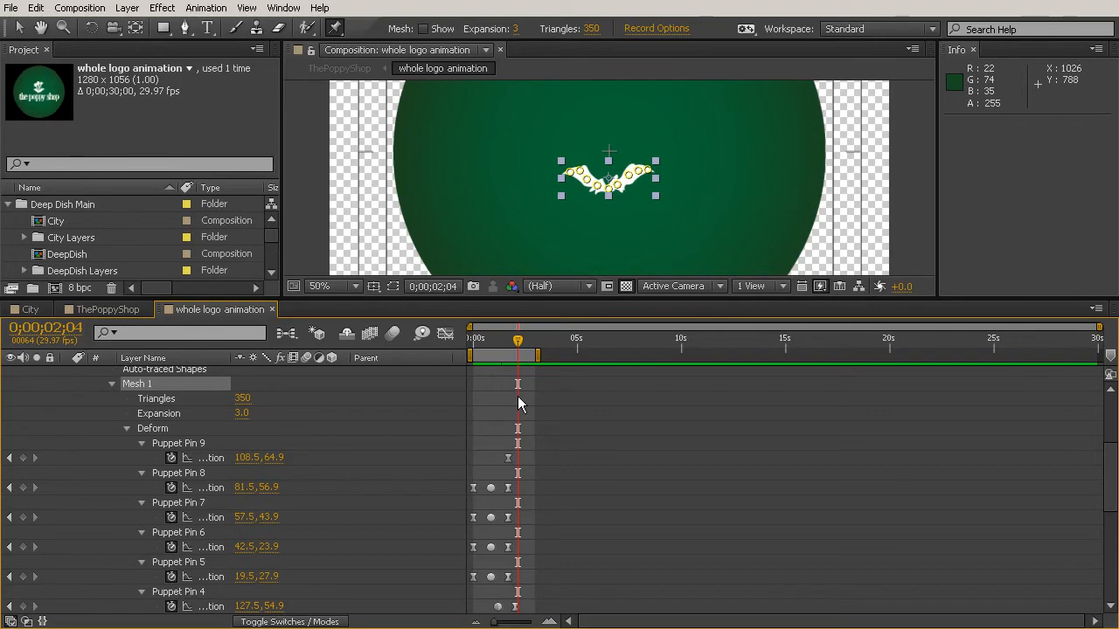
left_click_drag(518, 339, 526, 383)
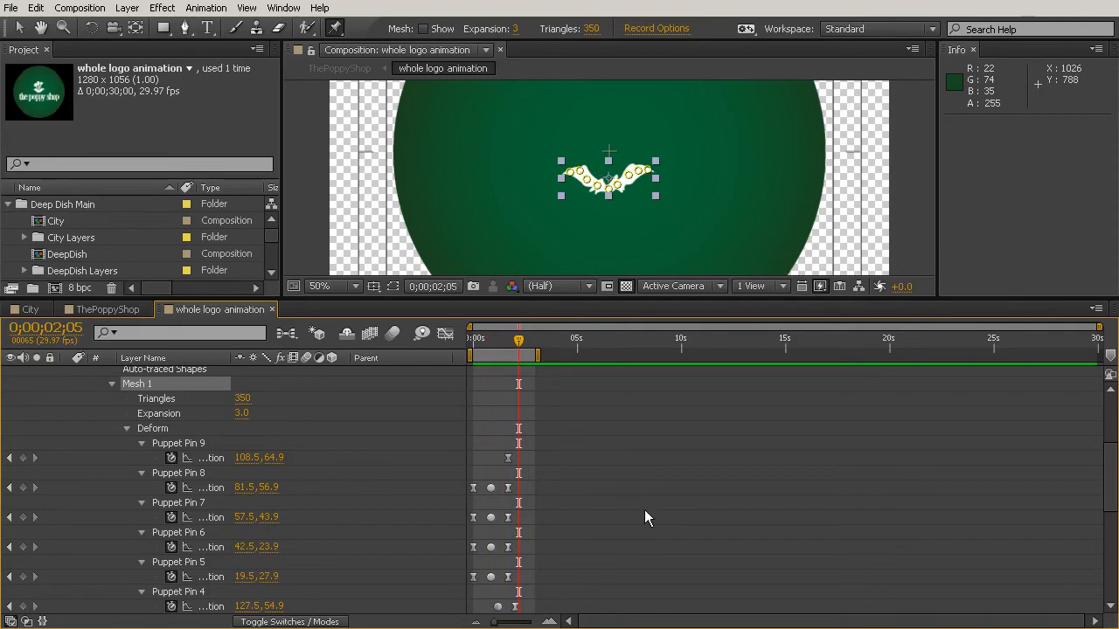